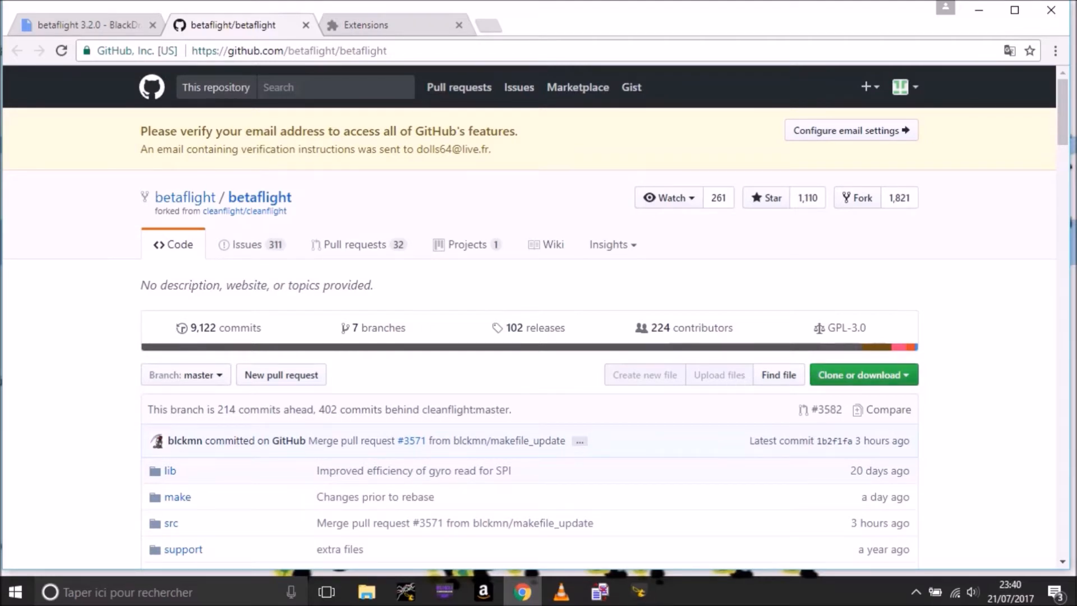
Locate the betaflight-configurator-master folder on the desktop and view the betaflight 3.2.0 archive page on Google Drive in Chrome.
click(1051, 10)
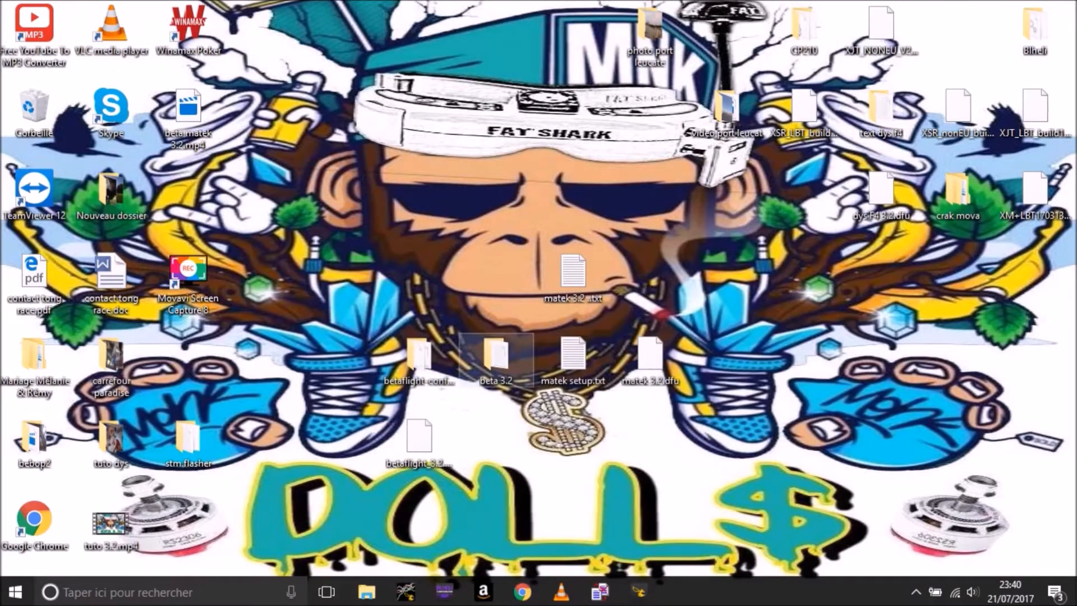
mouse_move(416, 368)
mouse_down()
mouse_move(611, 457)
mouse_move(499, 431)
mouse_move(420, 367)
mouse_up()
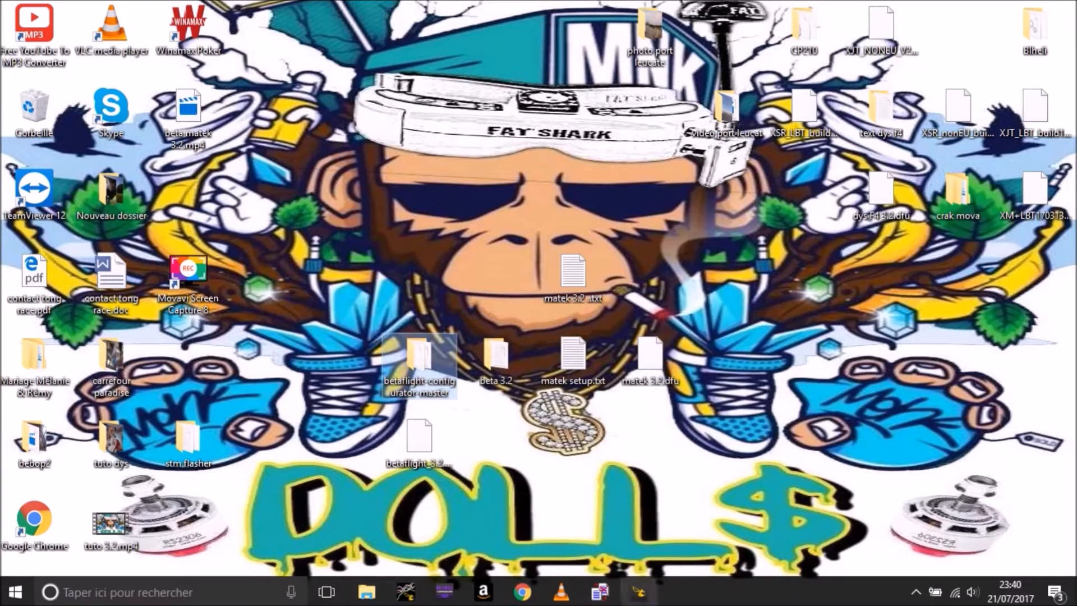
click(523, 592)
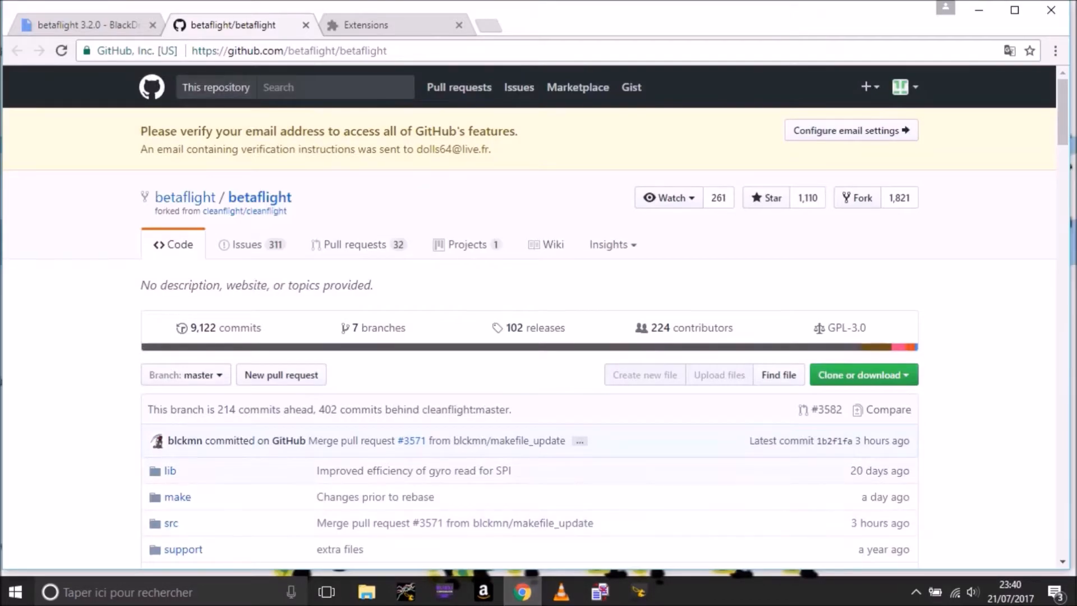
click(106, 25)
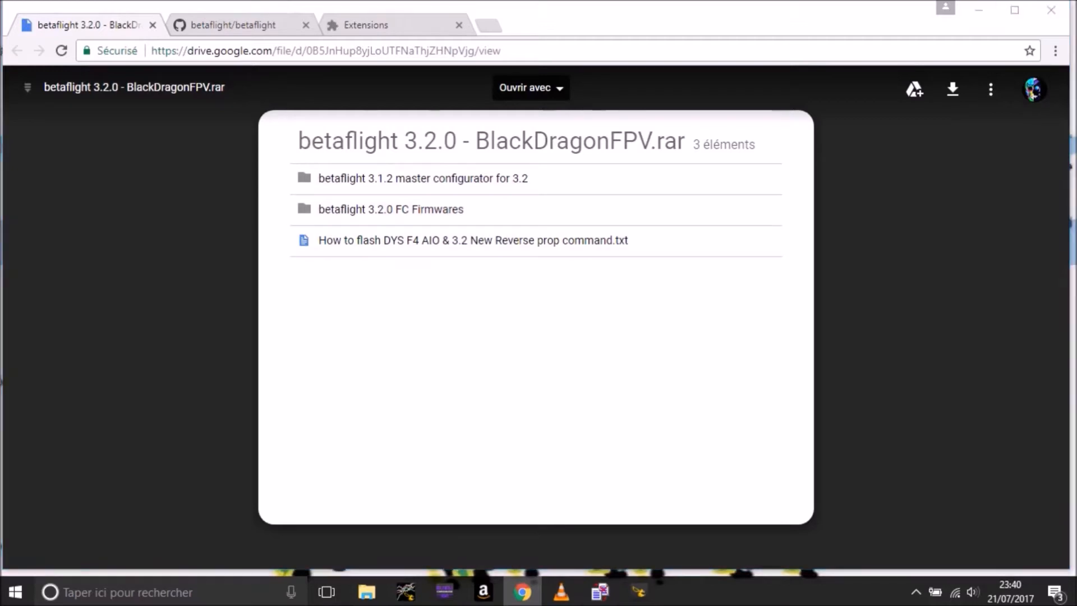
Look through the betaflight 3.2.0 FC Firmwares folder inside beta 3.2 and locate the MATEKF405 hex file on the desktop.
key(super+d)
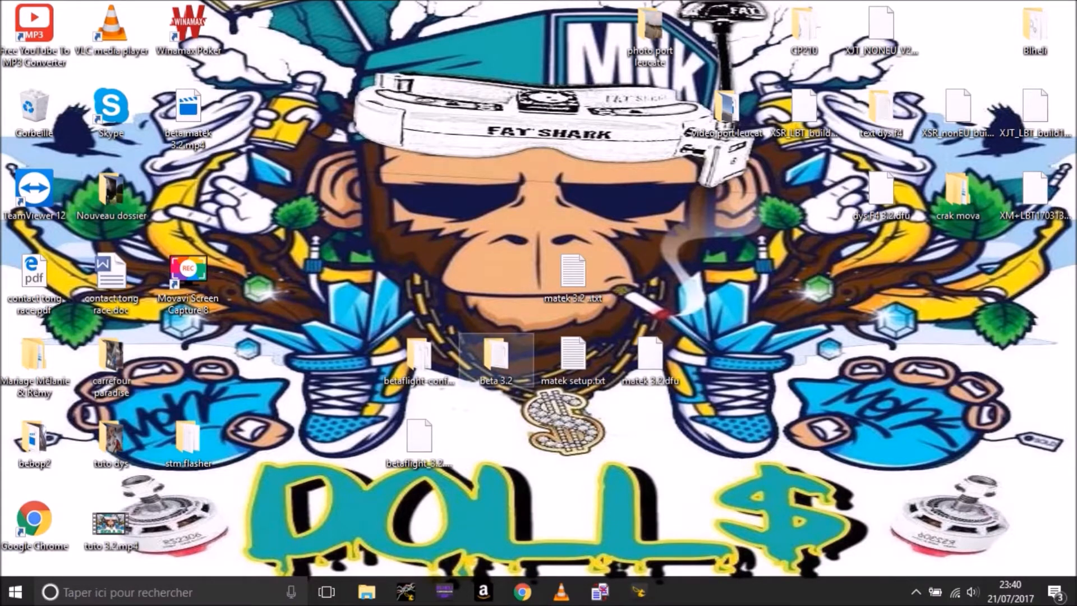
click(496, 359)
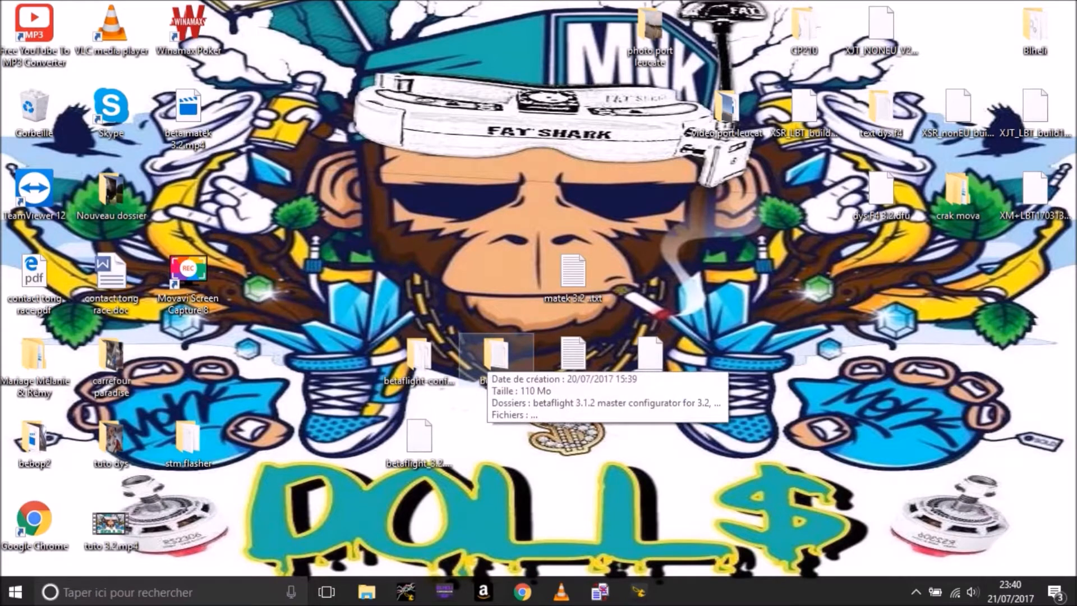
double_click(496, 360)
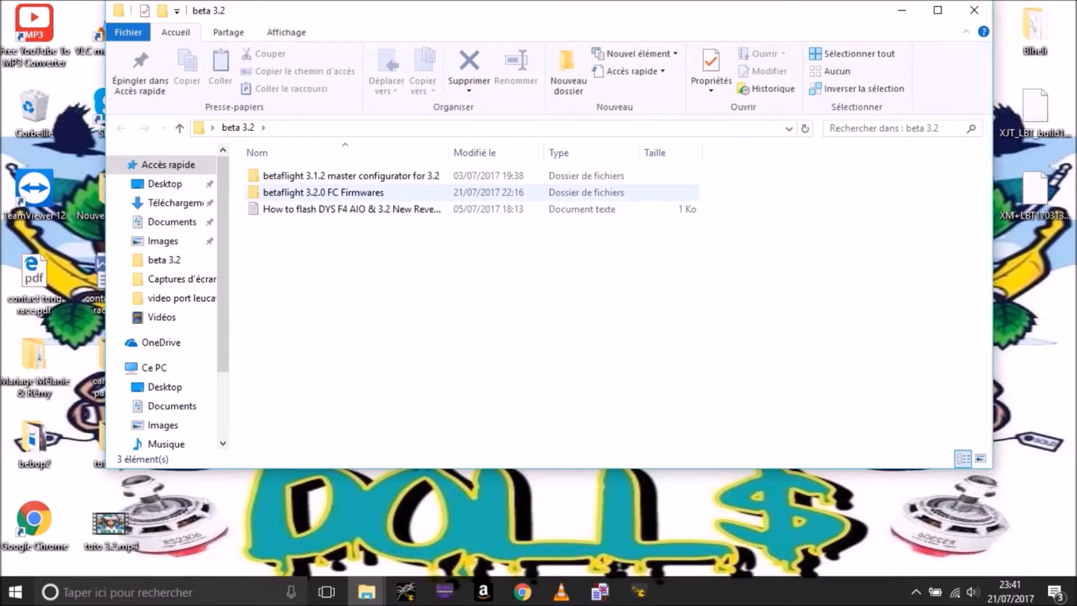
click(324, 193)
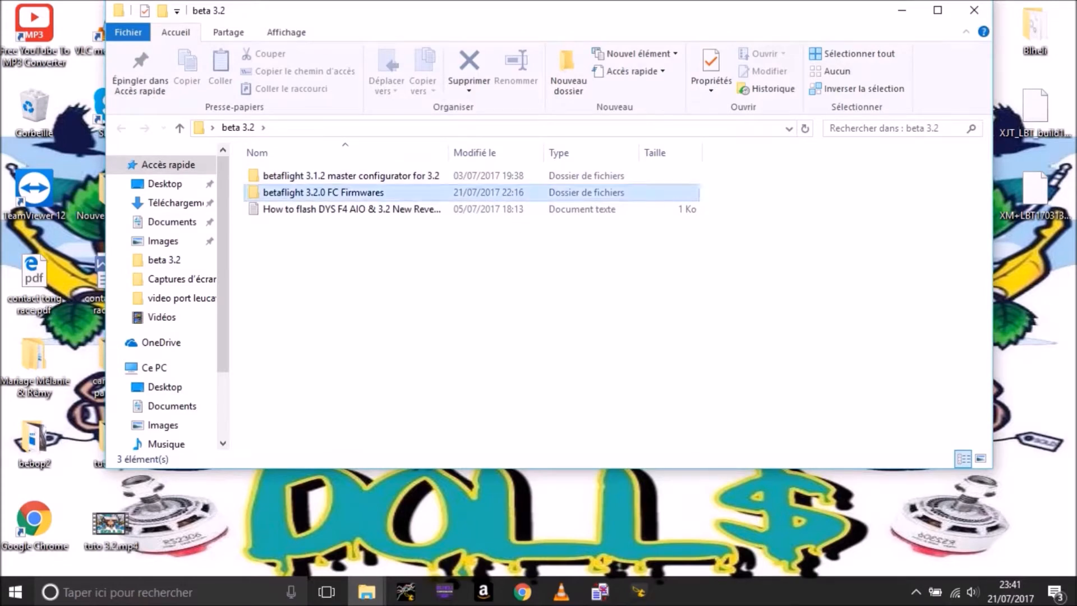
double_click(324, 192)
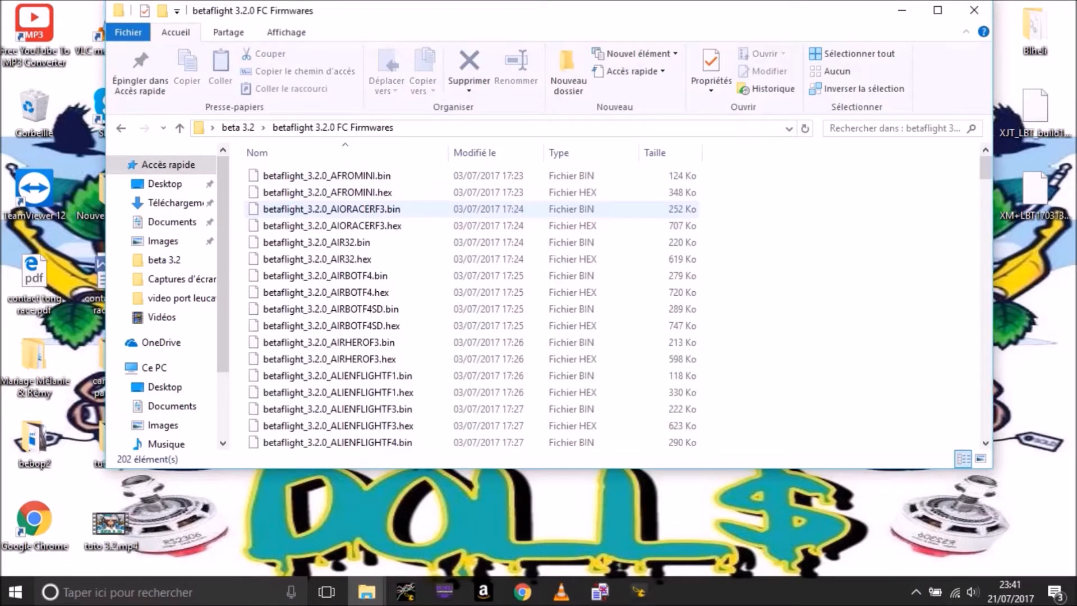
scroll(324, 193, down, 10)
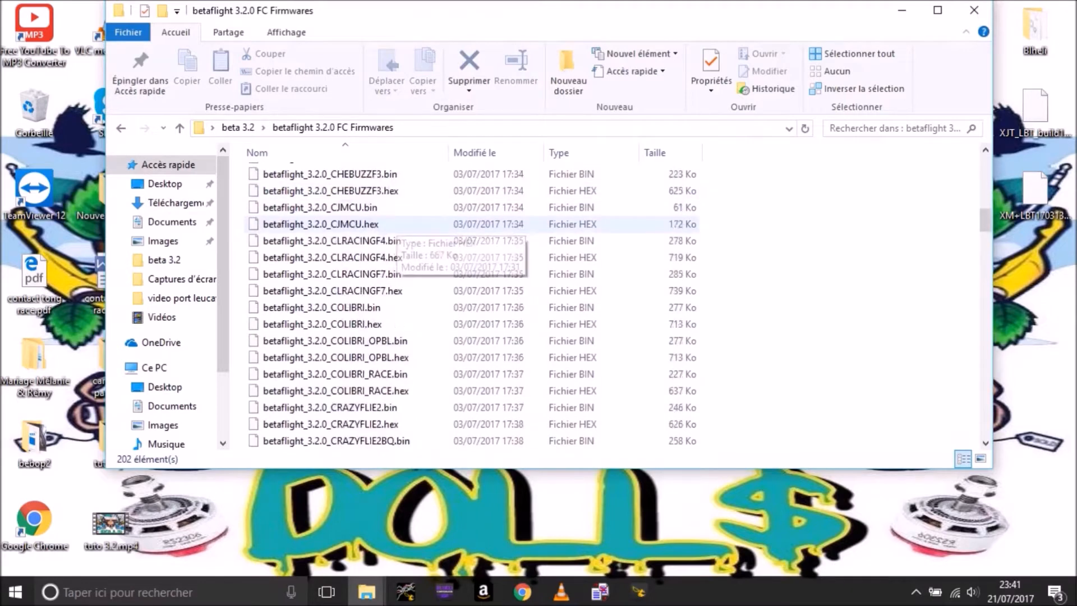
scroll(387, 225, down, 20)
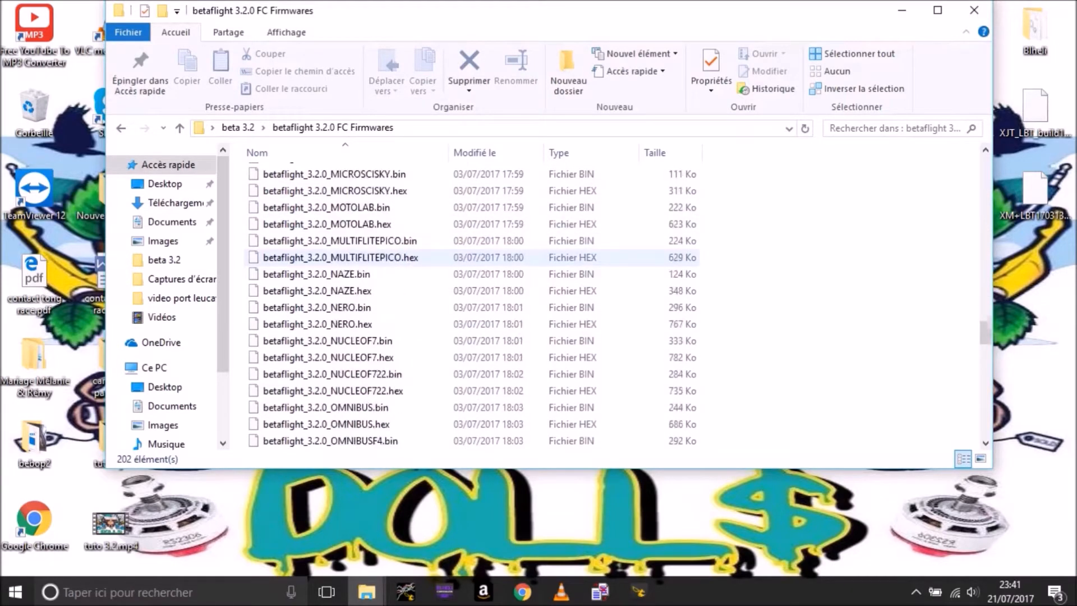
scroll(387, 257, down, 15)
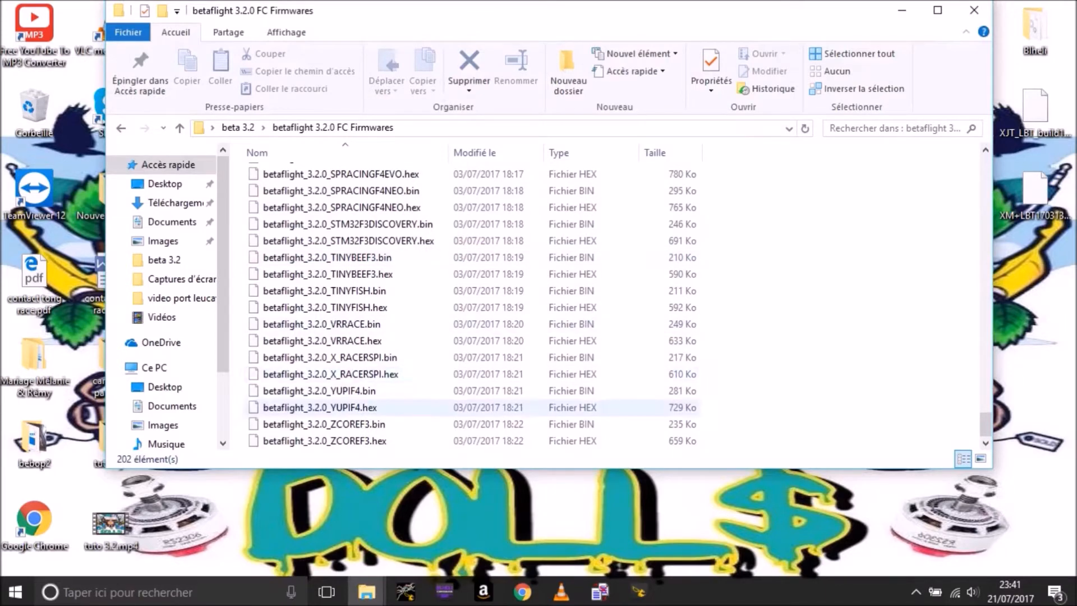
scroll(336, 404, up, 2)
scroll(336, 404, up, 20)
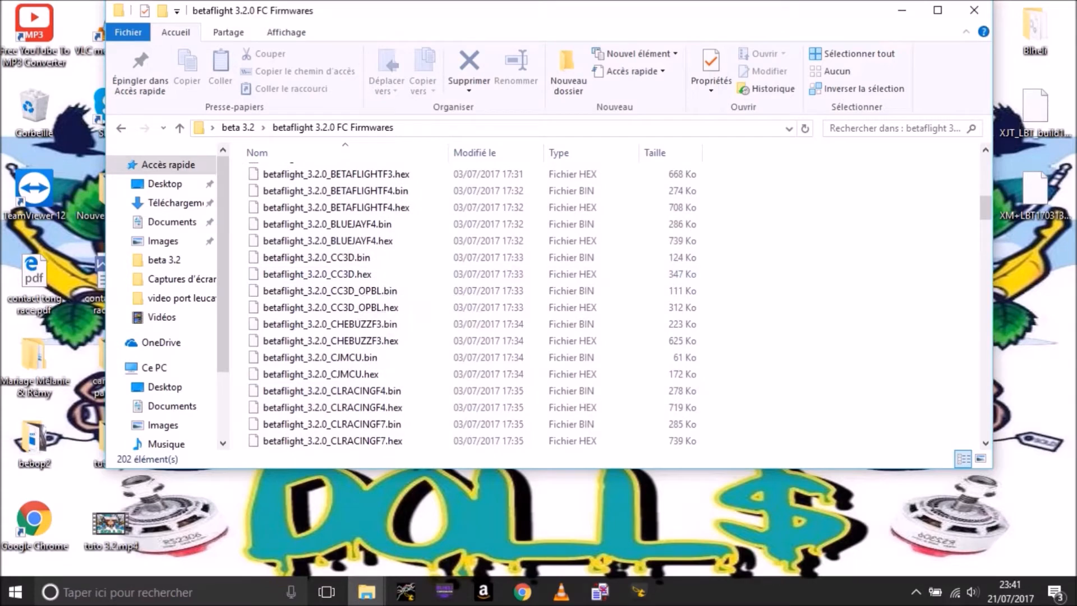
click(902, 10)
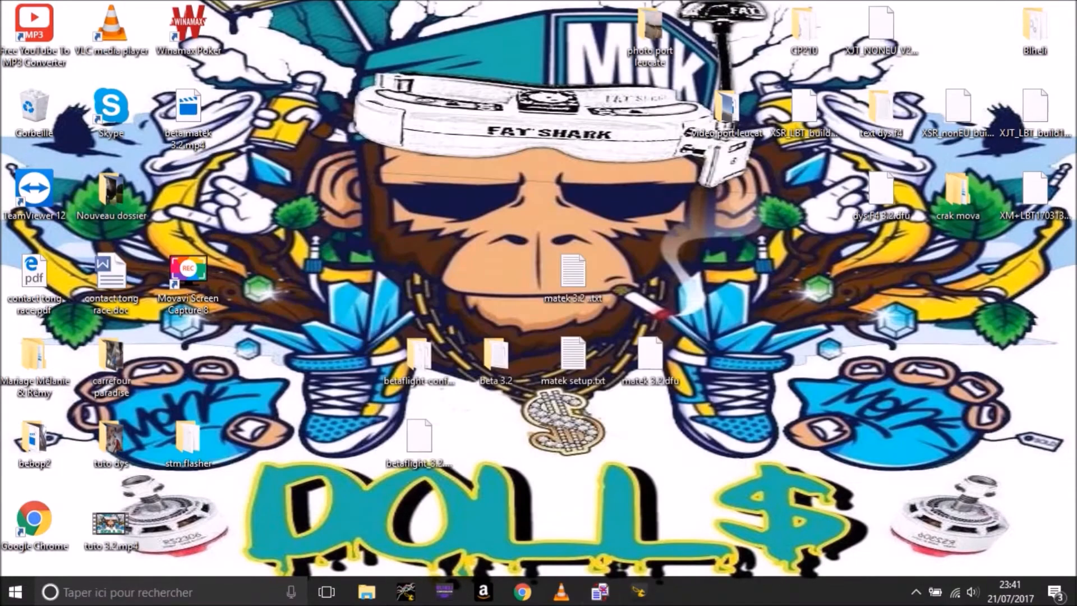
mouse_move(419, 439)
mouse_down()
mouse_move(504, 423)
mouse_move(424, 439)
mouse_up()
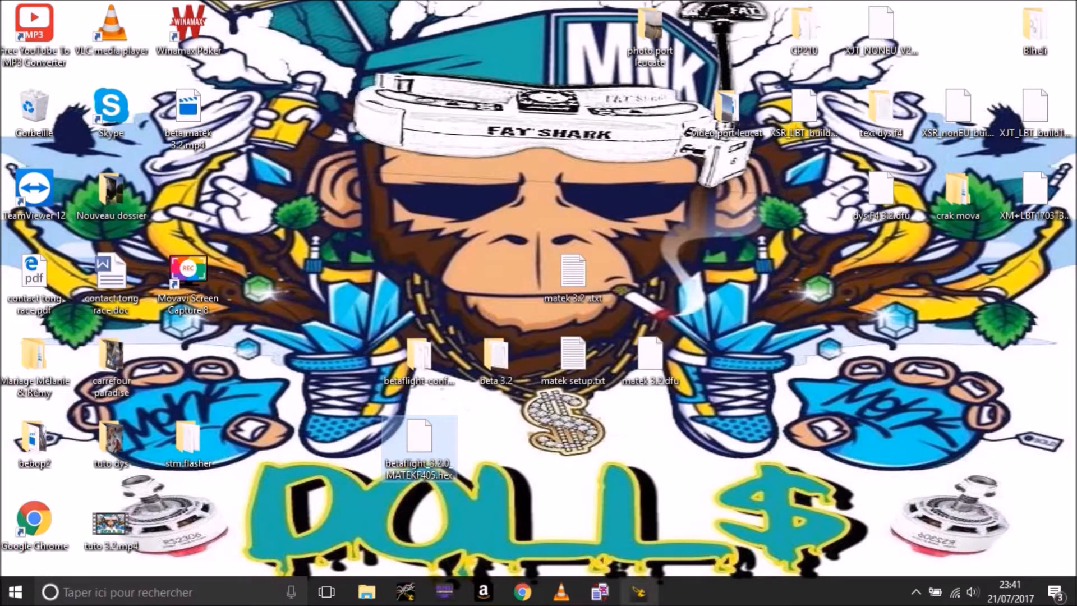
mouse_move(639, 592)
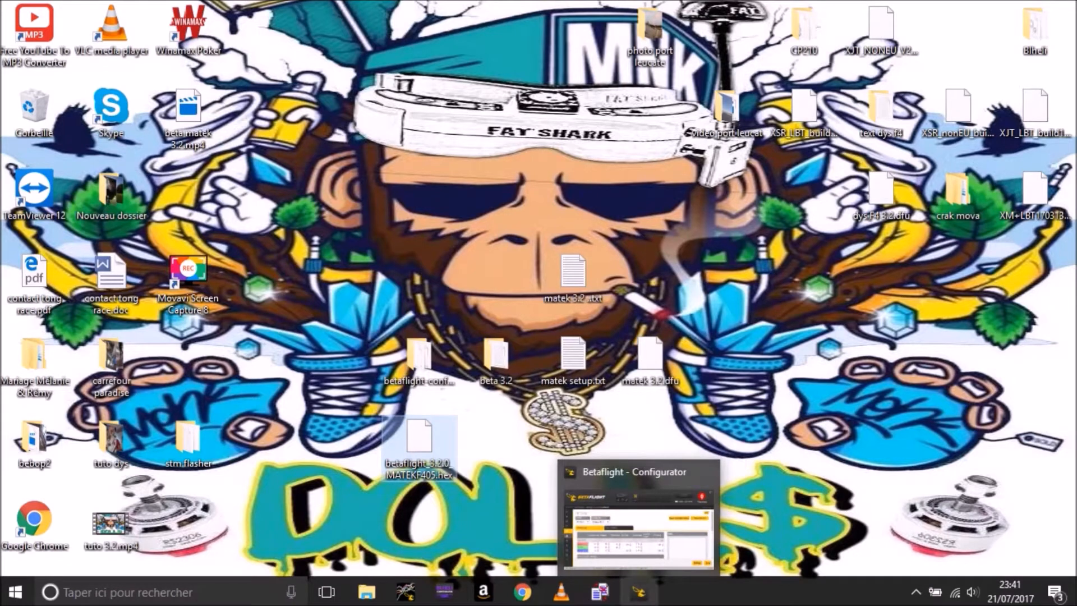
Switch to Chrome, close the existing Extensions page and reopen the extensions manager.
click(522, 592)
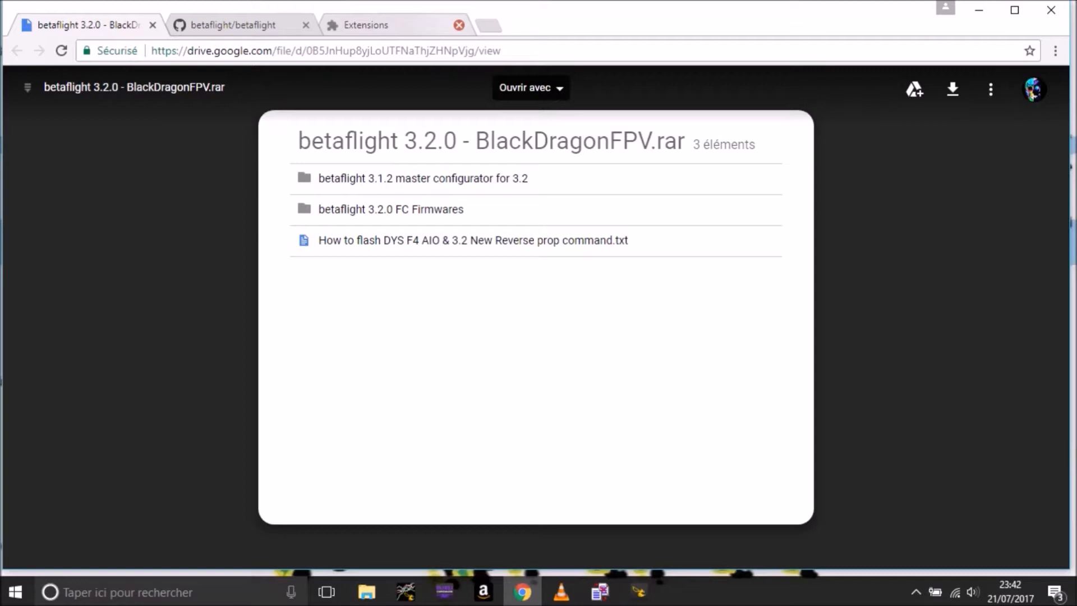
click(459, 25)
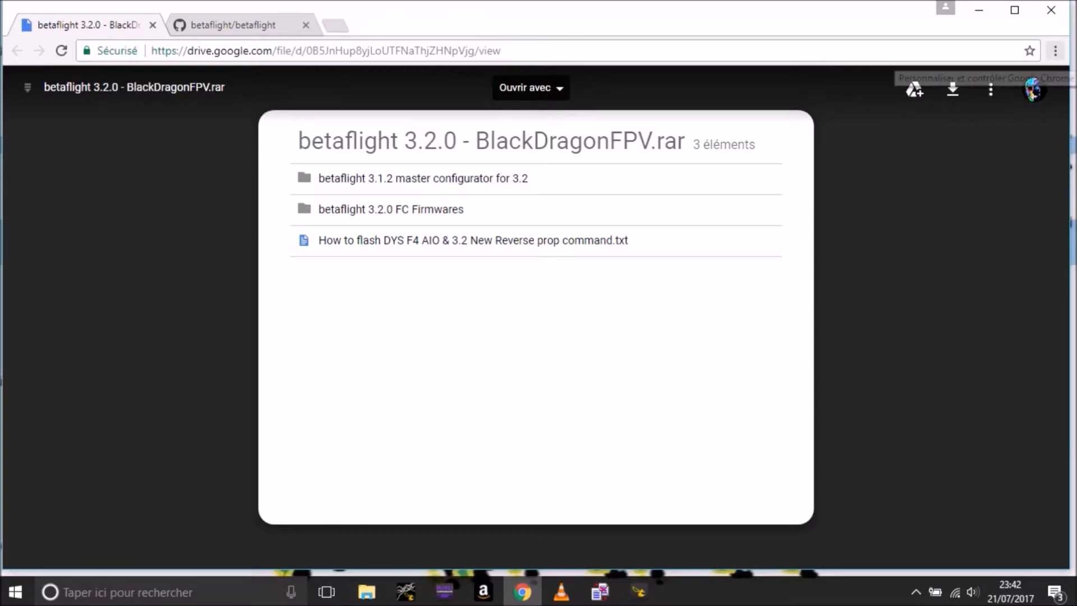
click(1055, 51)
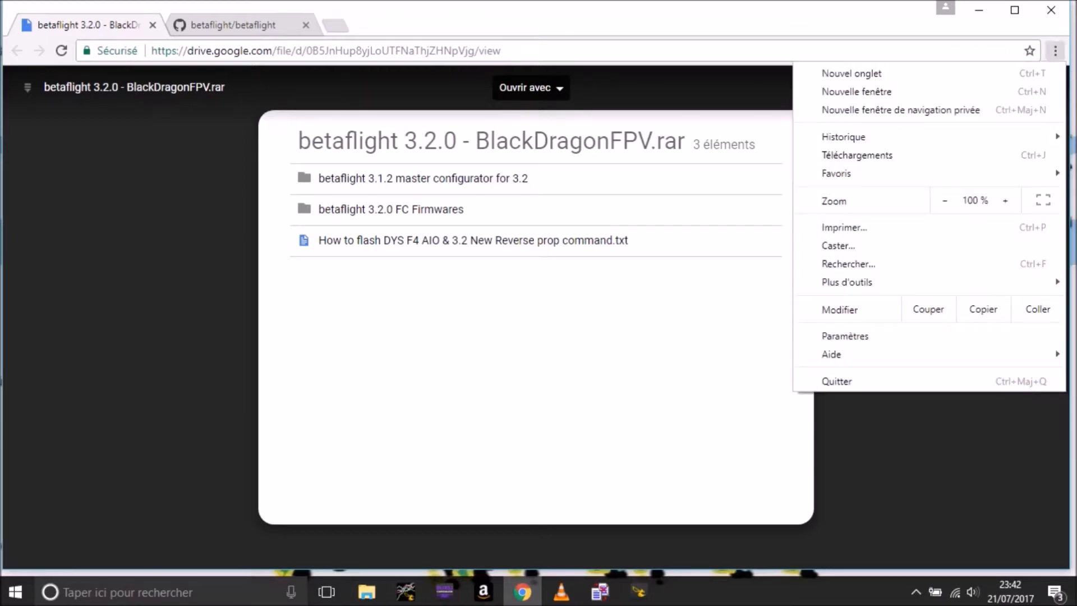
mouse_move(847, 281)
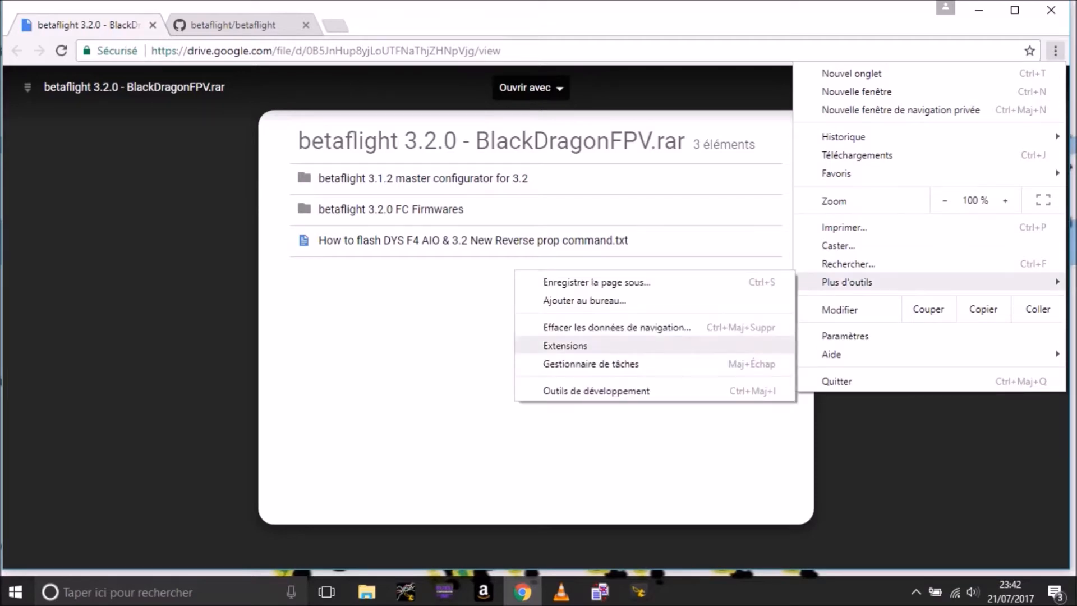
click(566, 345)
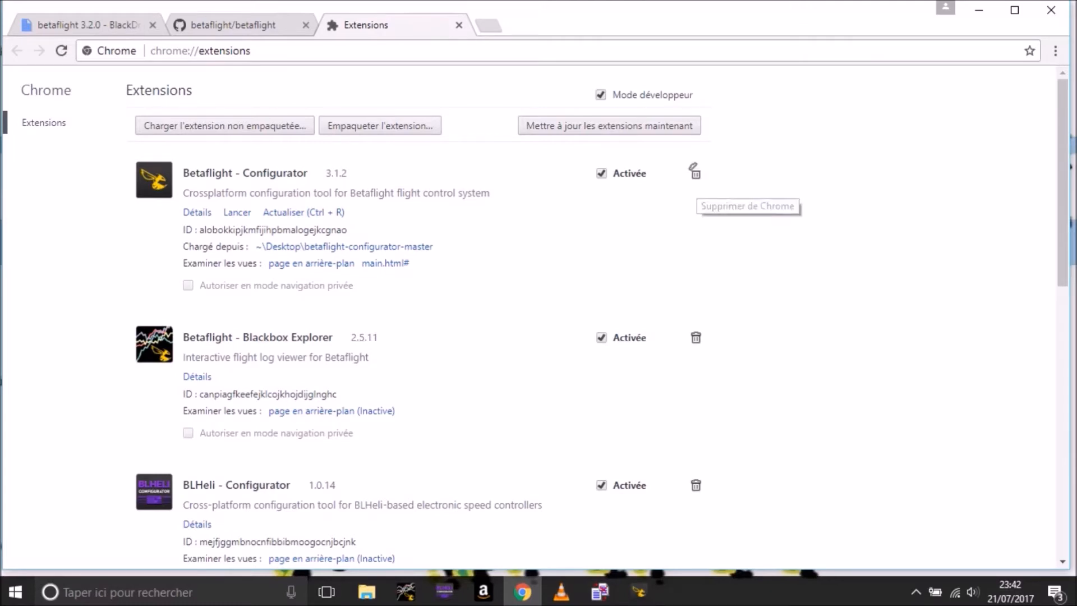
Uninstall the Betaflight - Configurator 3.1.2 extension and confirm its removal.
click(694, 170)
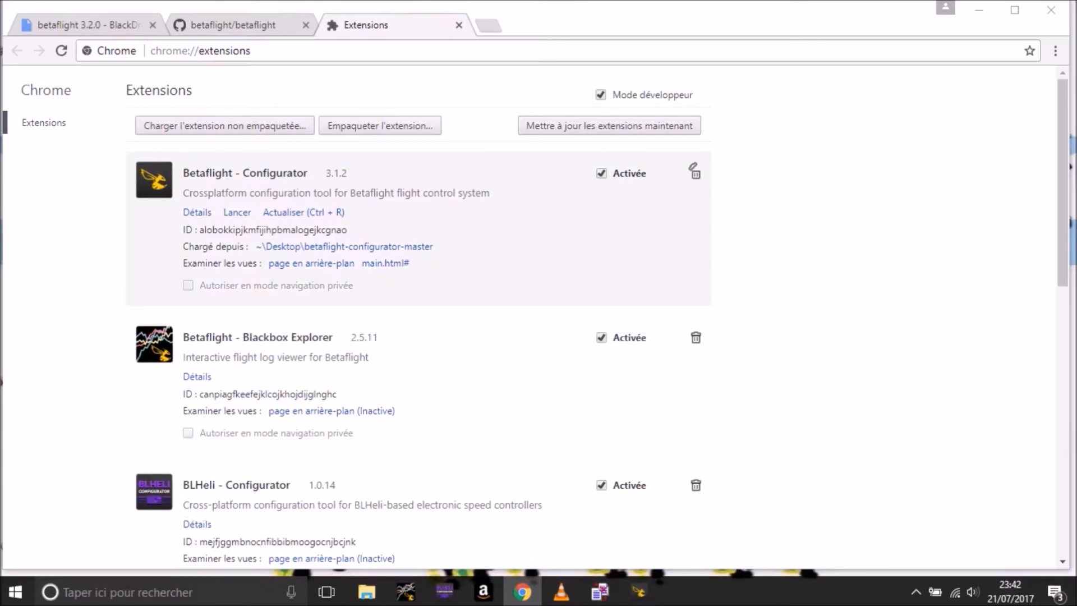
click(694, 170)
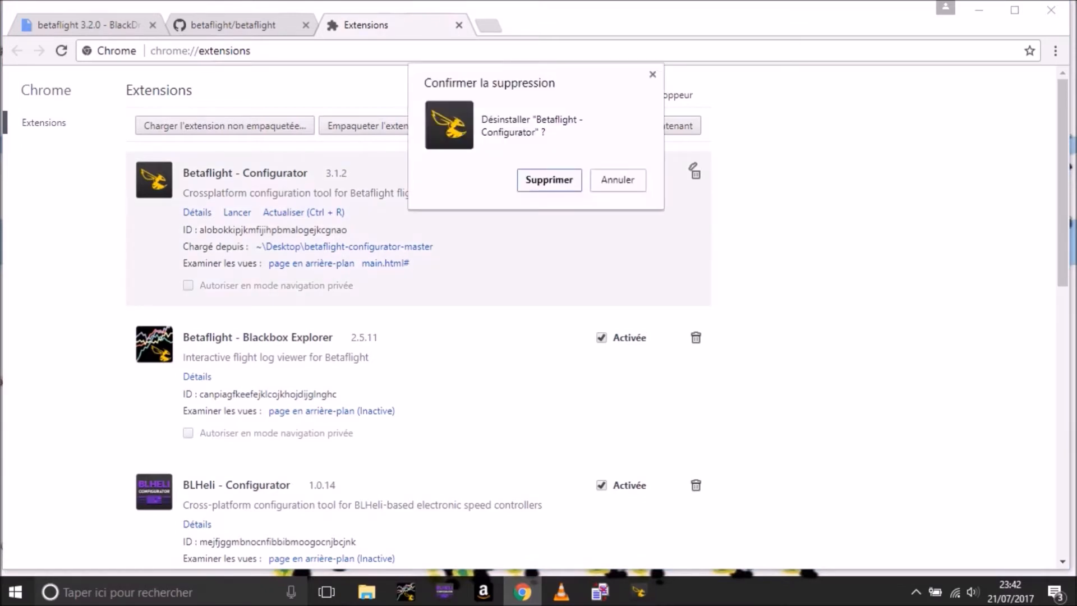
key(Return)
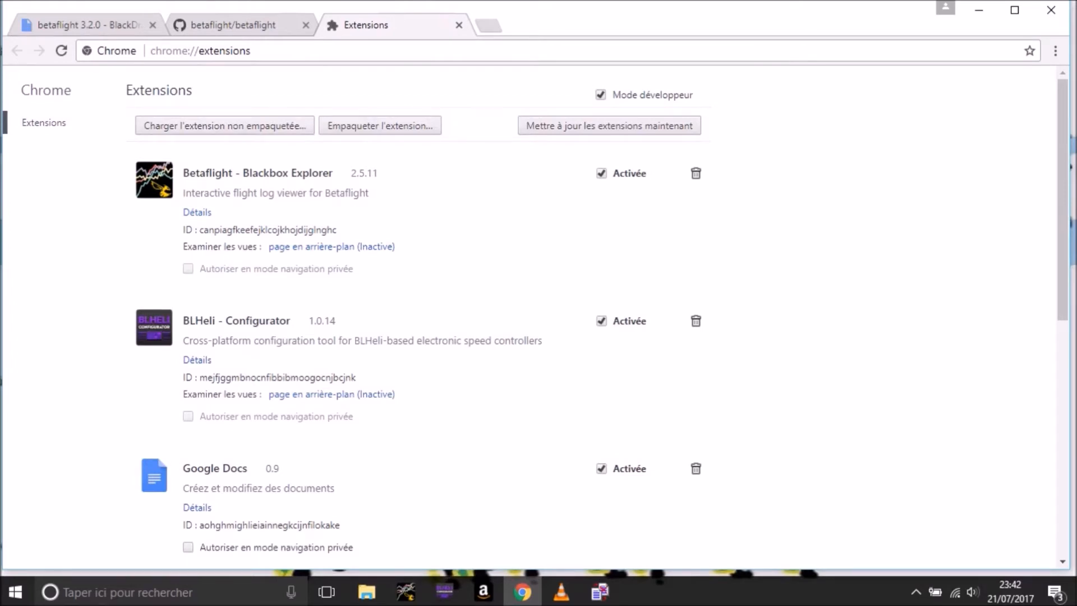
With developer mode enabled, load the unpacked extension from the desktop folder betaflight-configurator-master.
click(600, 95)
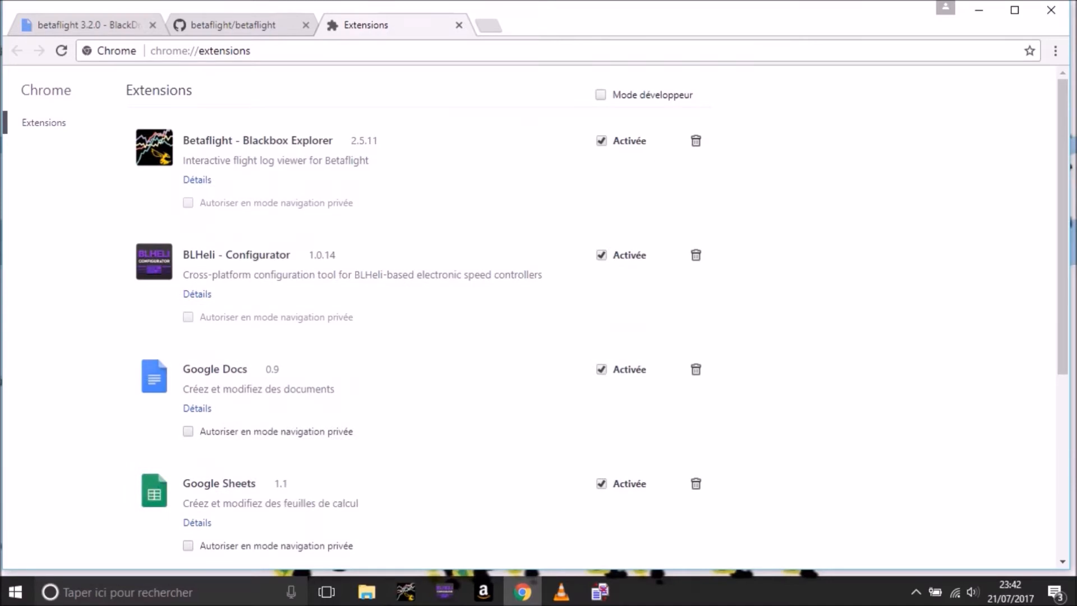
click(600, 95)
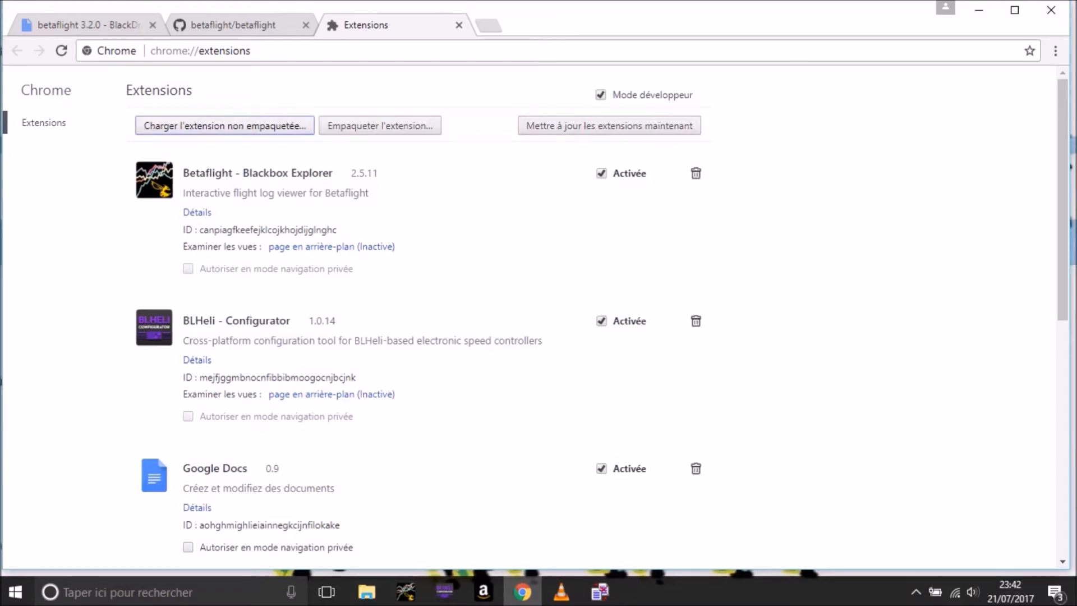
click(224, 126)
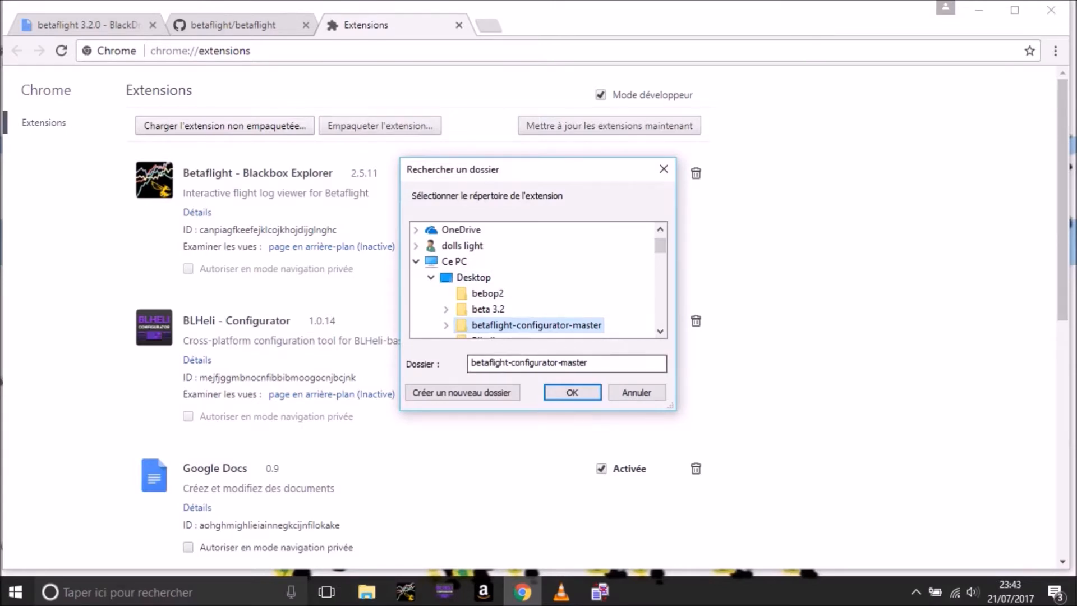
key(Return)
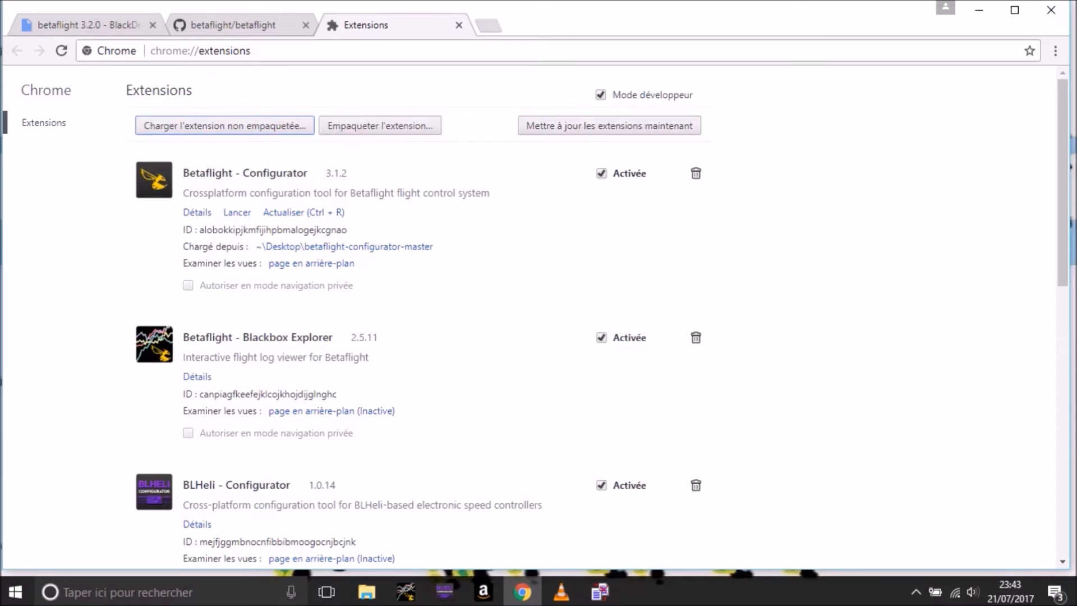
Launch Betaflight Configurator and connect to the flight controller on COM3 at 115200.
click(237, 212)
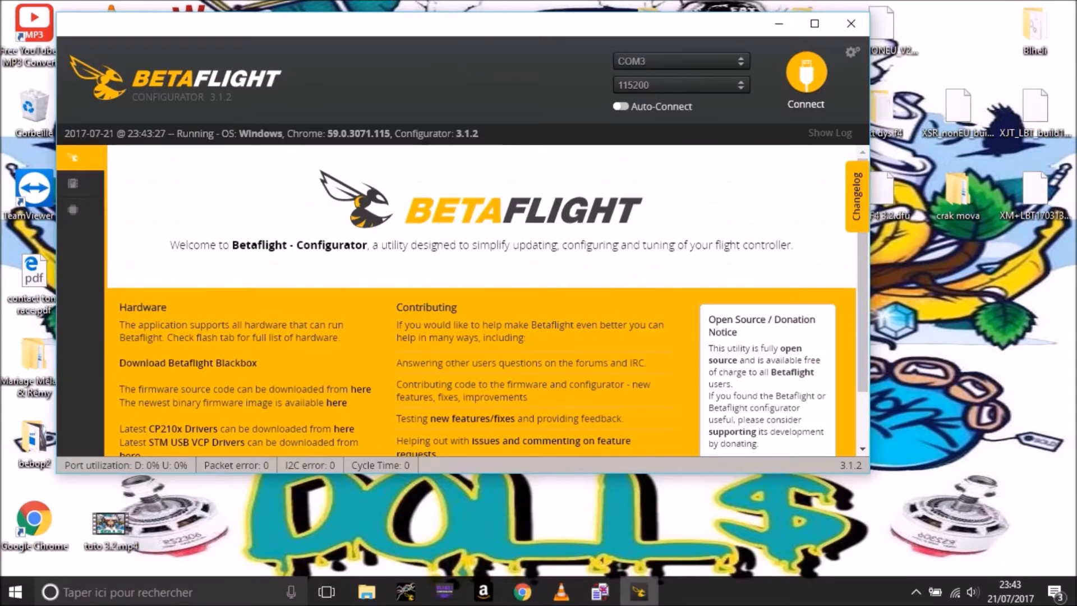
click(807, 73)
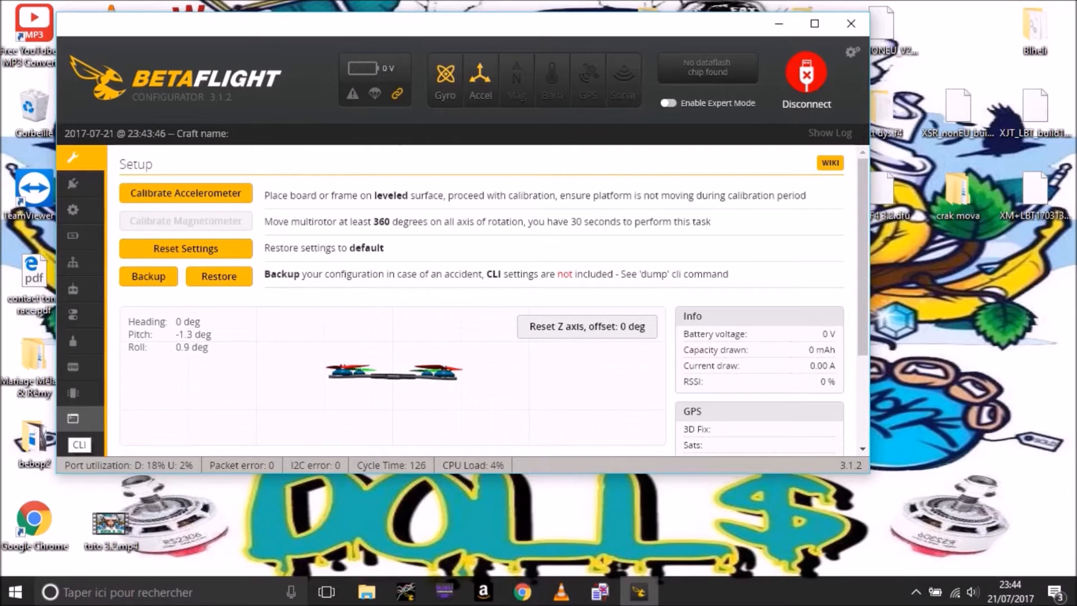
Maximize the configurator and run the dump command in the CLI to list the board's full configuration.
click(73, 418)
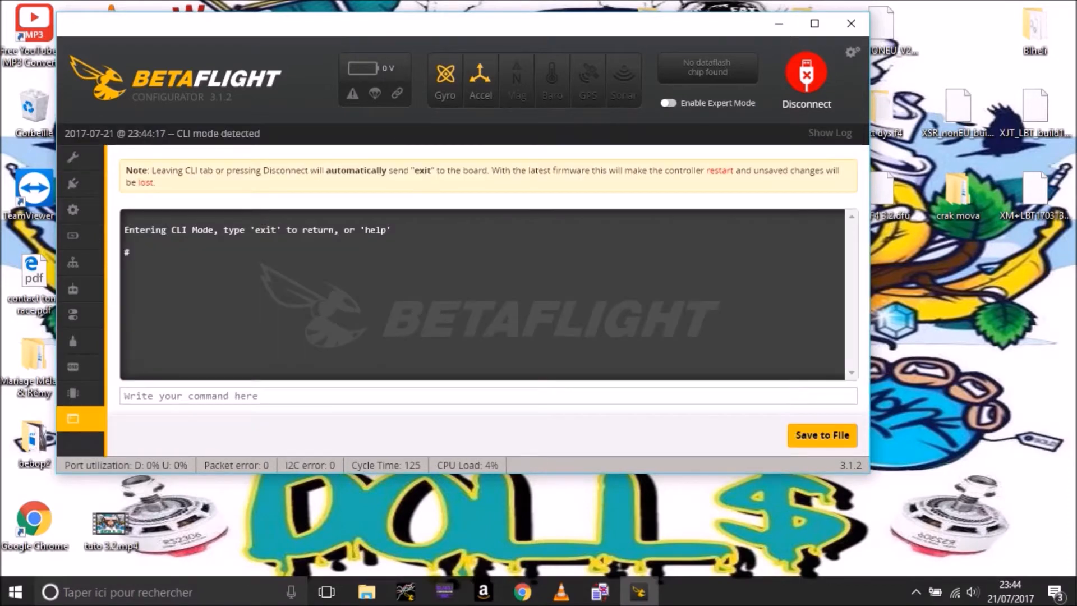
click(815, 23)
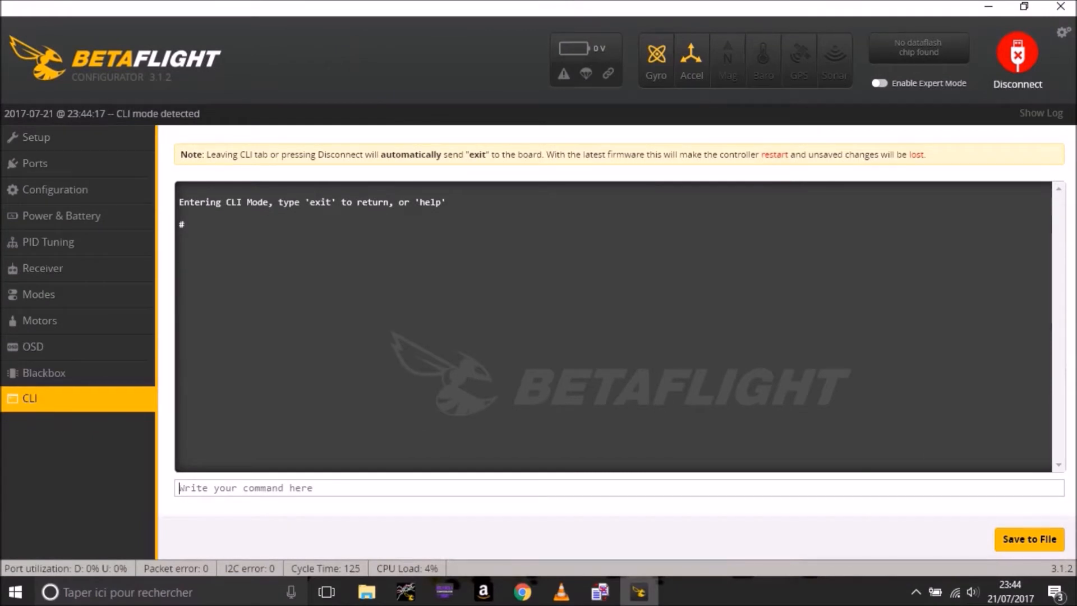
text(dump)
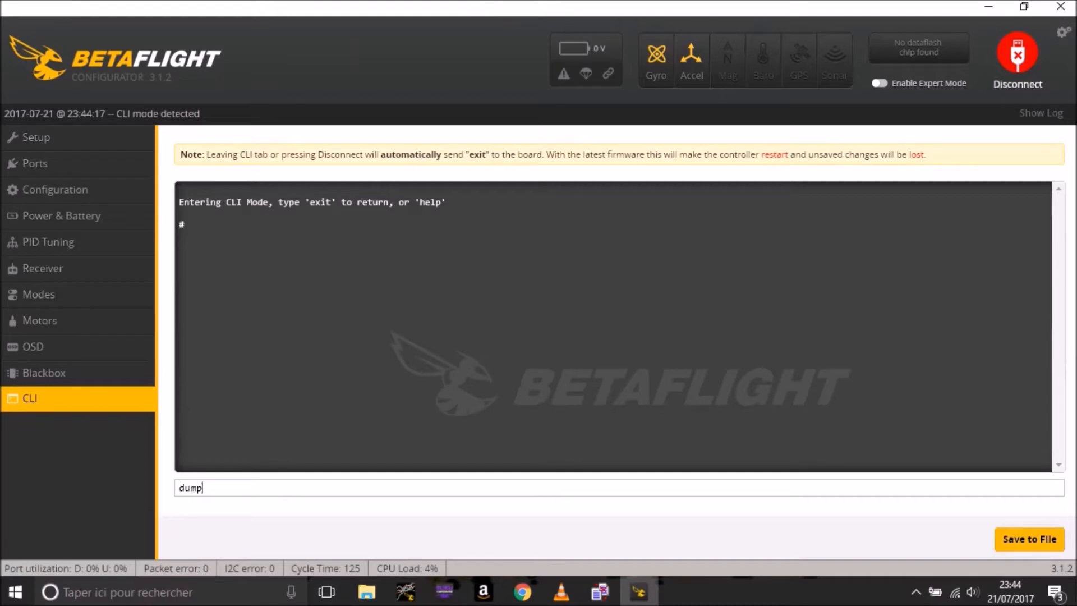
key(Return)
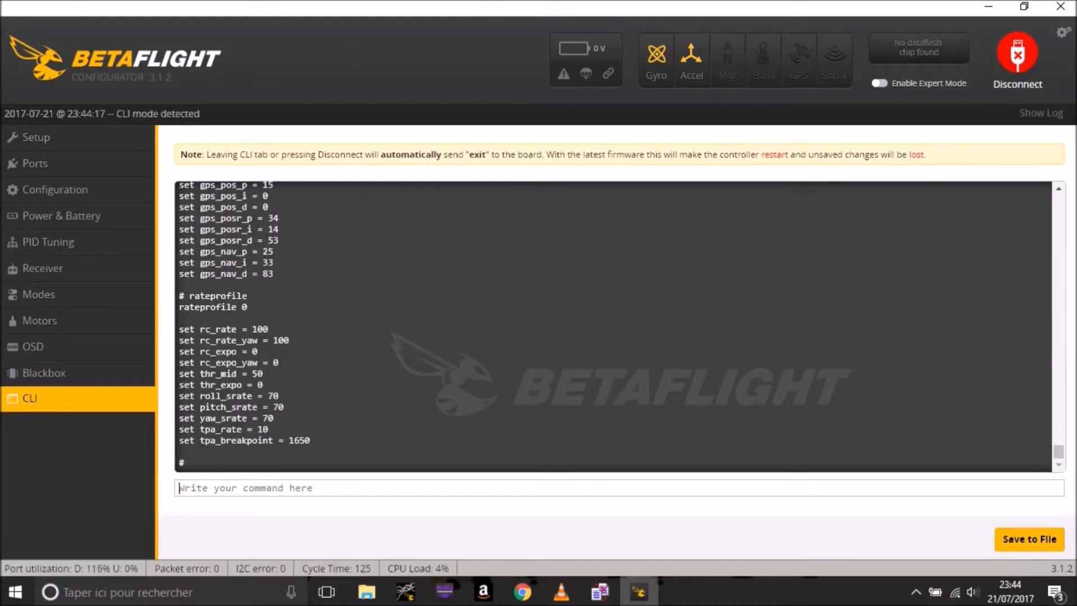
scroll(614, 325, up, 10)
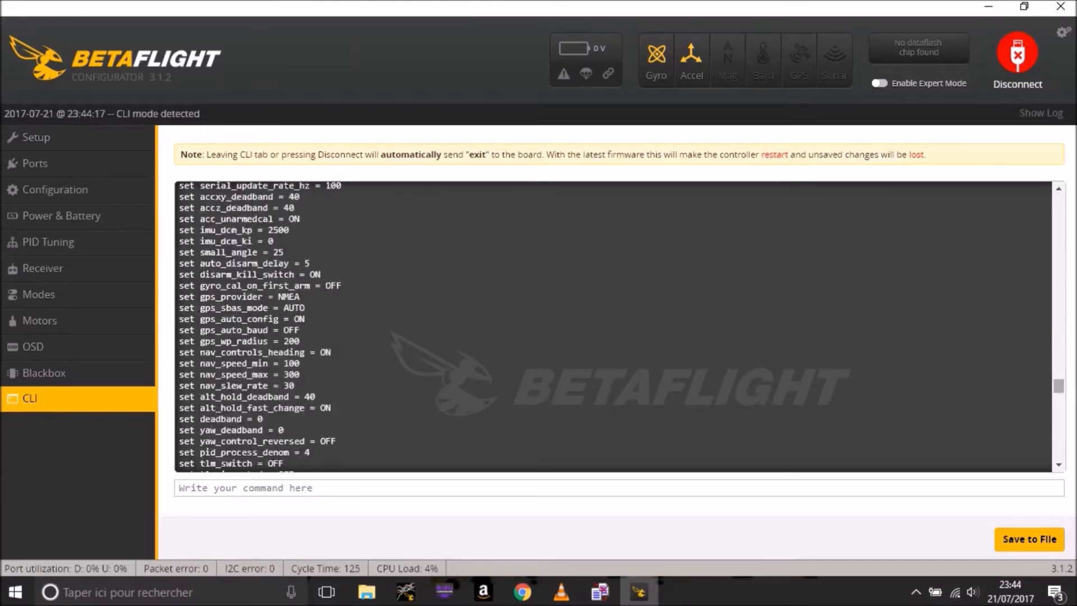
Select the entire dump output in the CLI, from its last line up to the # version line.
scroll(614, 325, up, 10)
scroll(615, 326, up, 10)
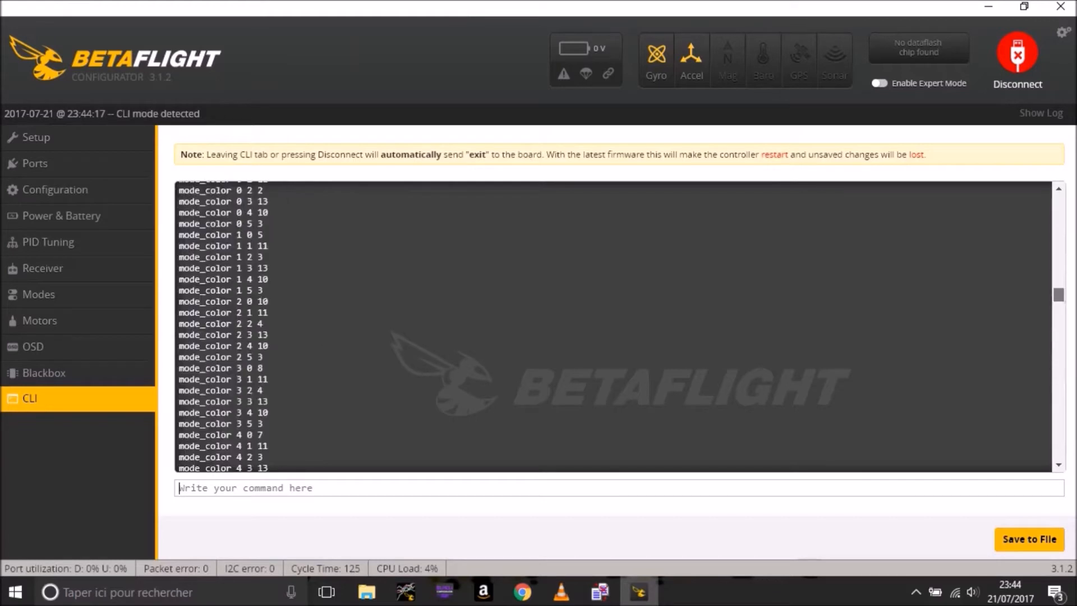
scroll(615, 326, up, 10)
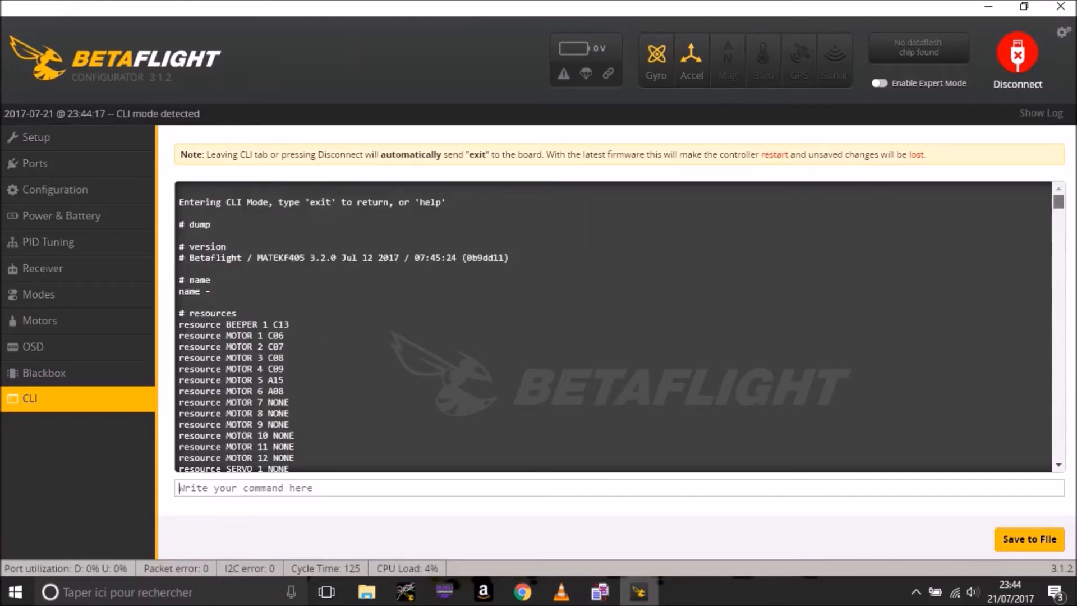
drag(1058, 202, 1059, 453)
key(ctrl+a)
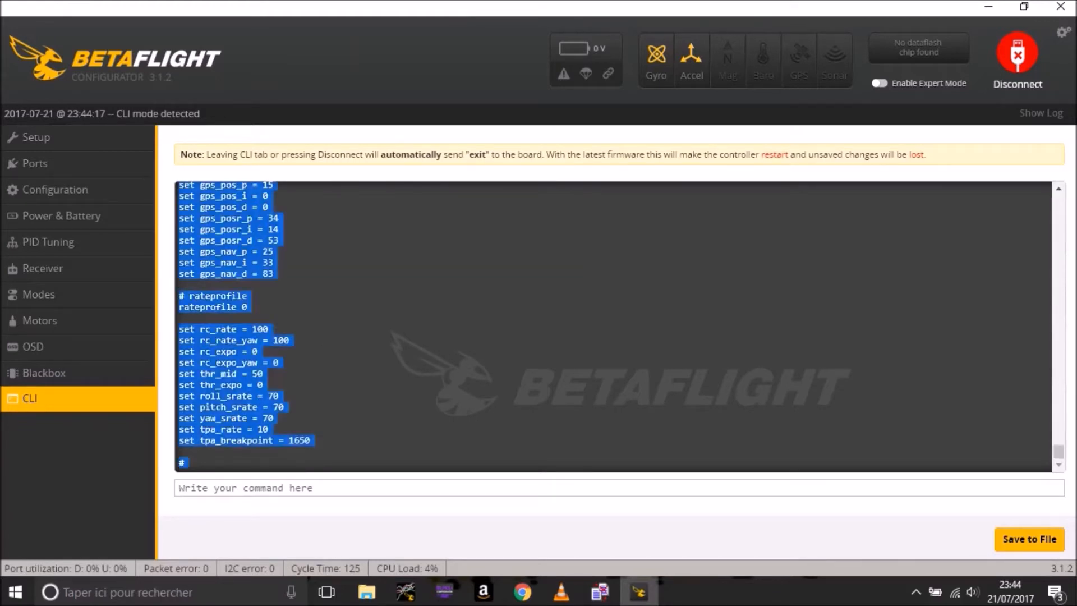
scroll(614, 325, up, 15)
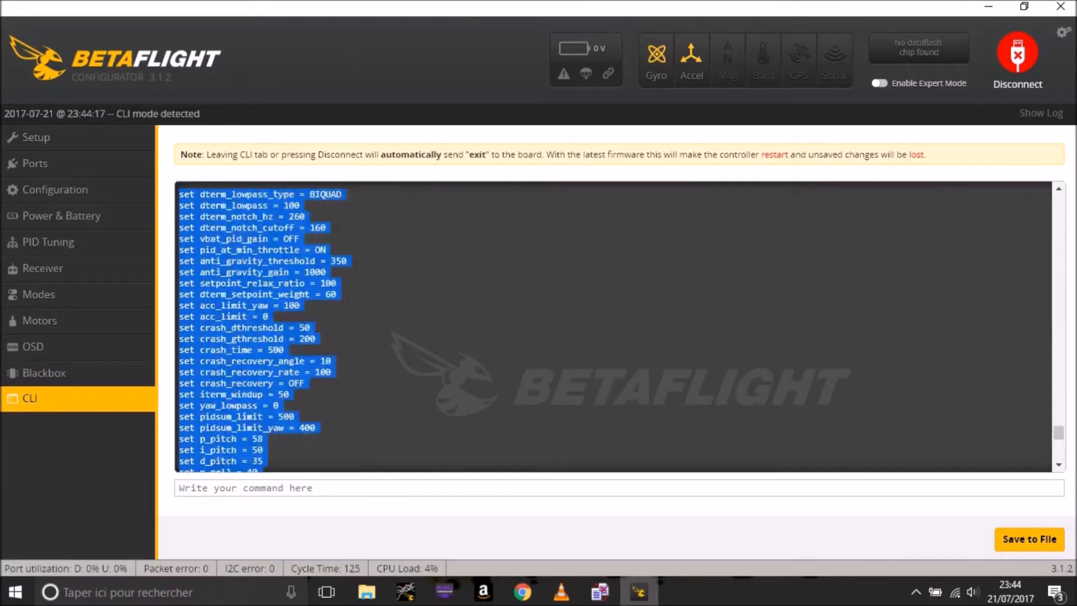
scroll(614, 325, up, 20)
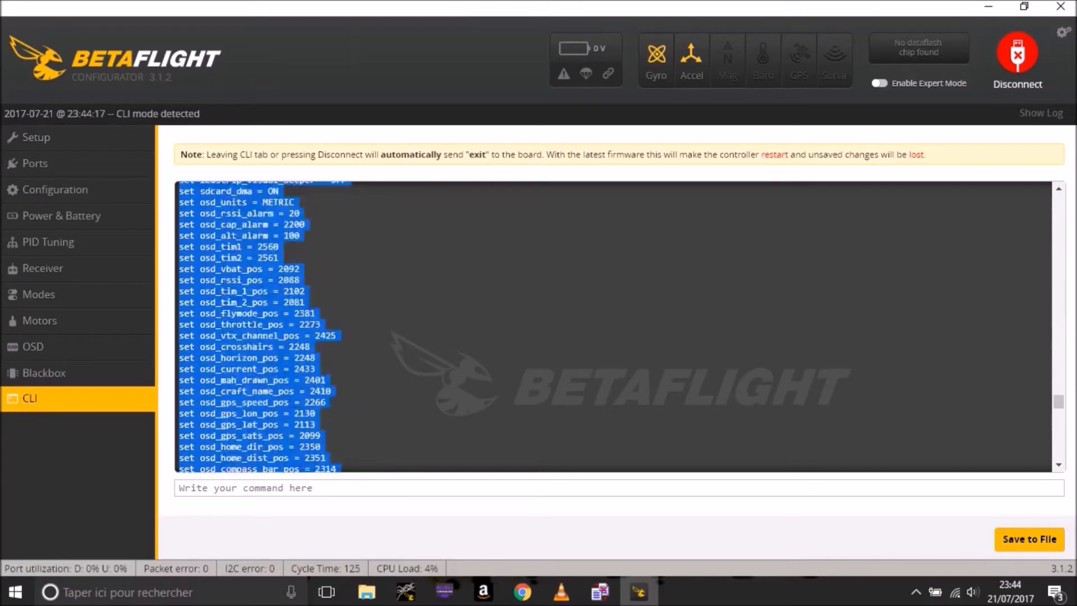
scroll(614, 325, up, 20)
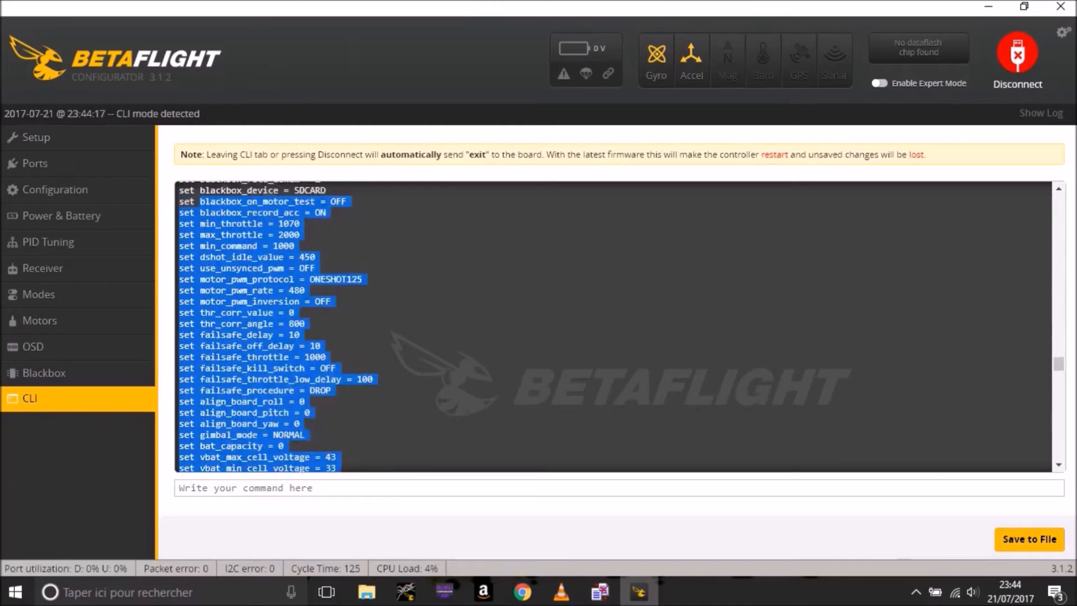
scroll(614, 325, up, 20)
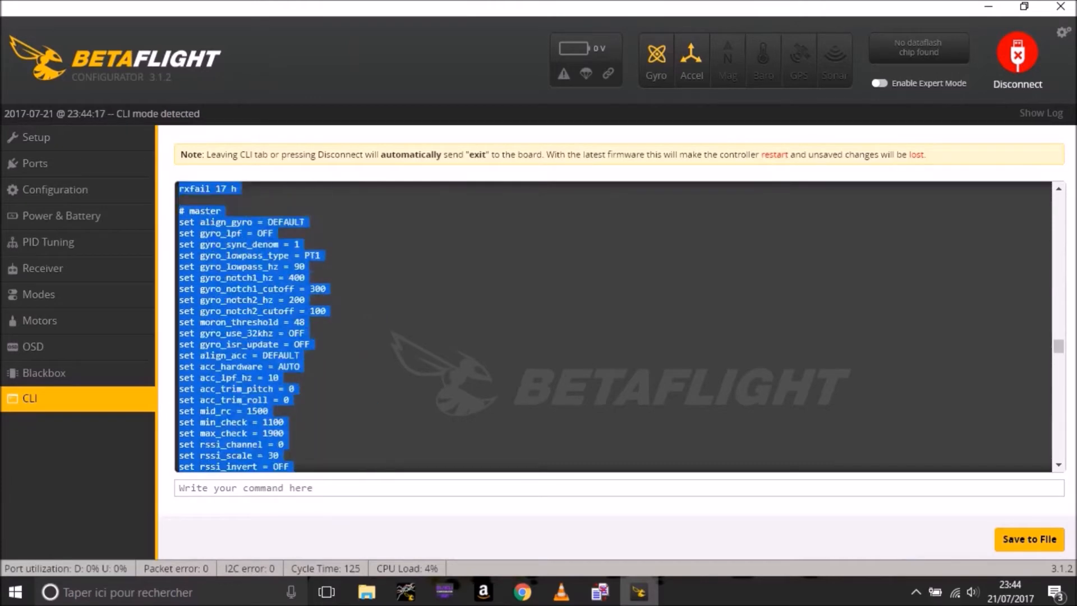
scroll(614, 326, up, 12)
scroll(614, 326, up, 20)
scroll(614, 325, up, 20)
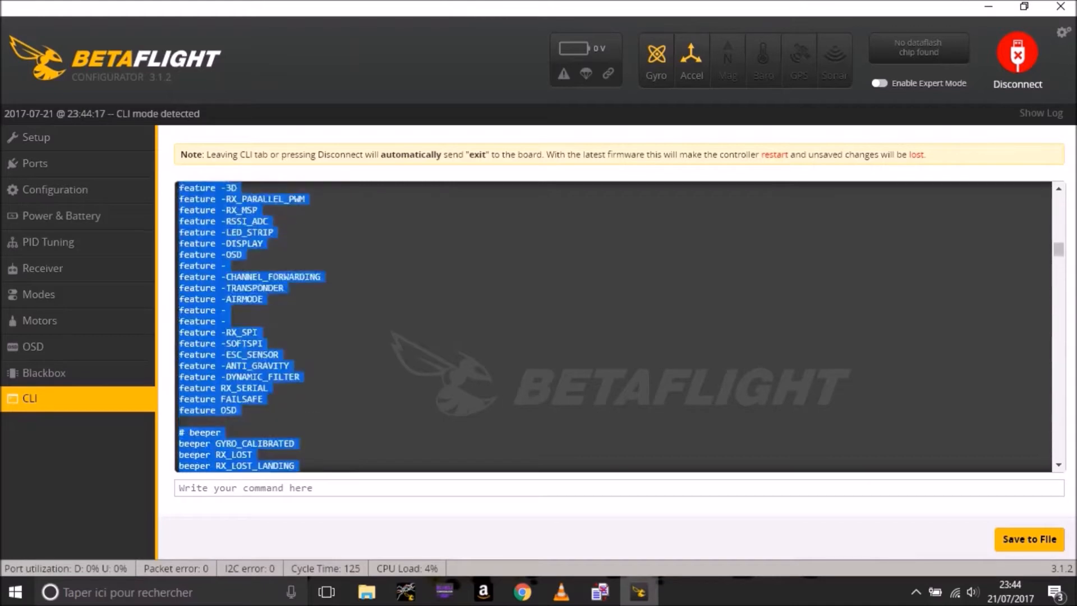
scroll(614, 325, up, 15)
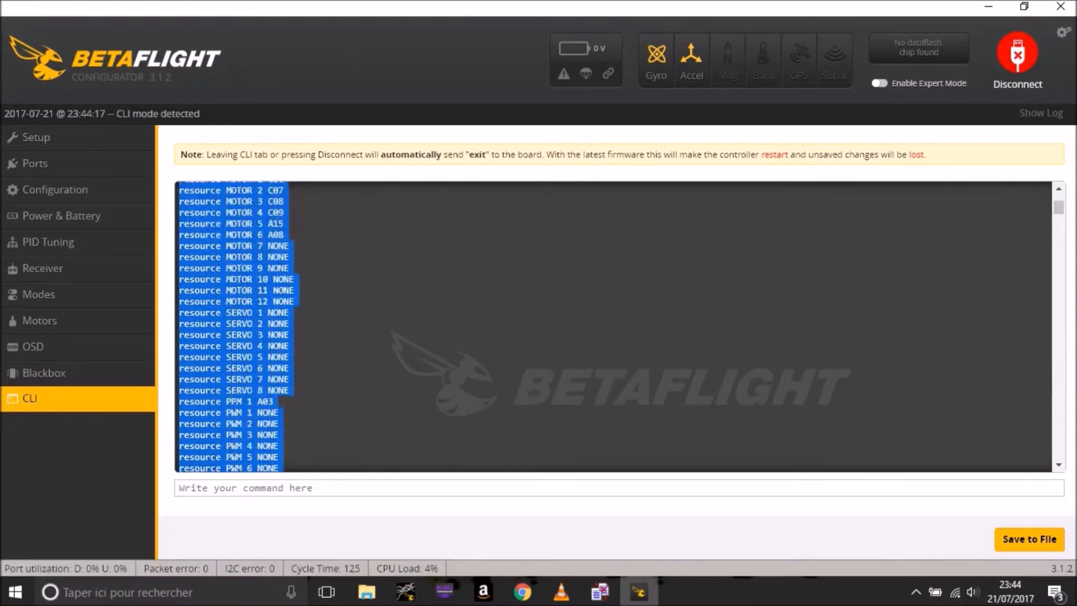
drag(180, 193, 181, 241)
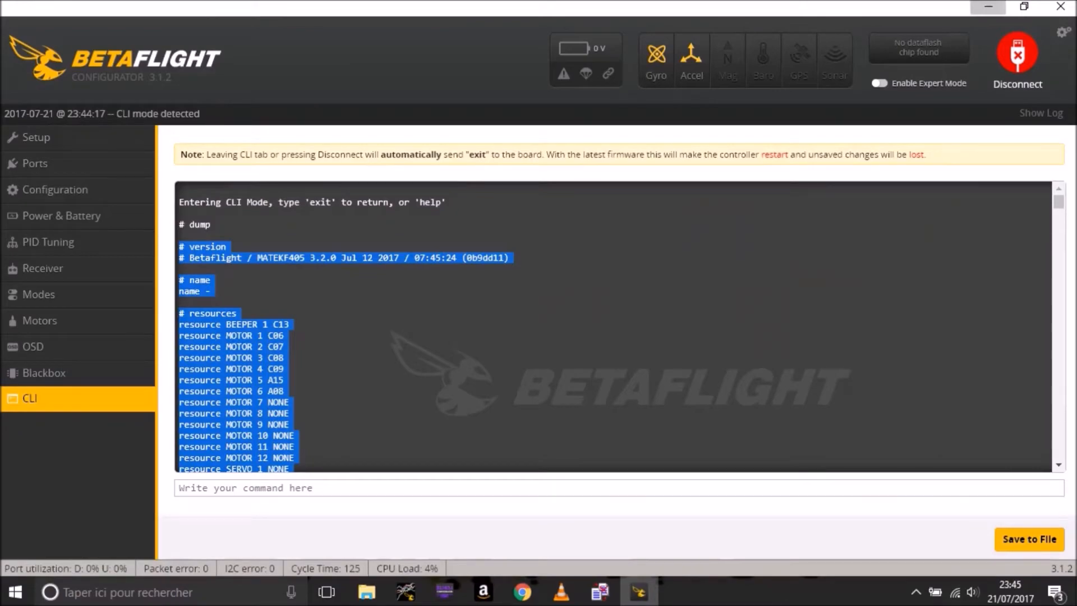
Minimize the configurator, open the backup matek 3.2 ..txt from the desktop, review the saved dump and close it.
click(989, 6)
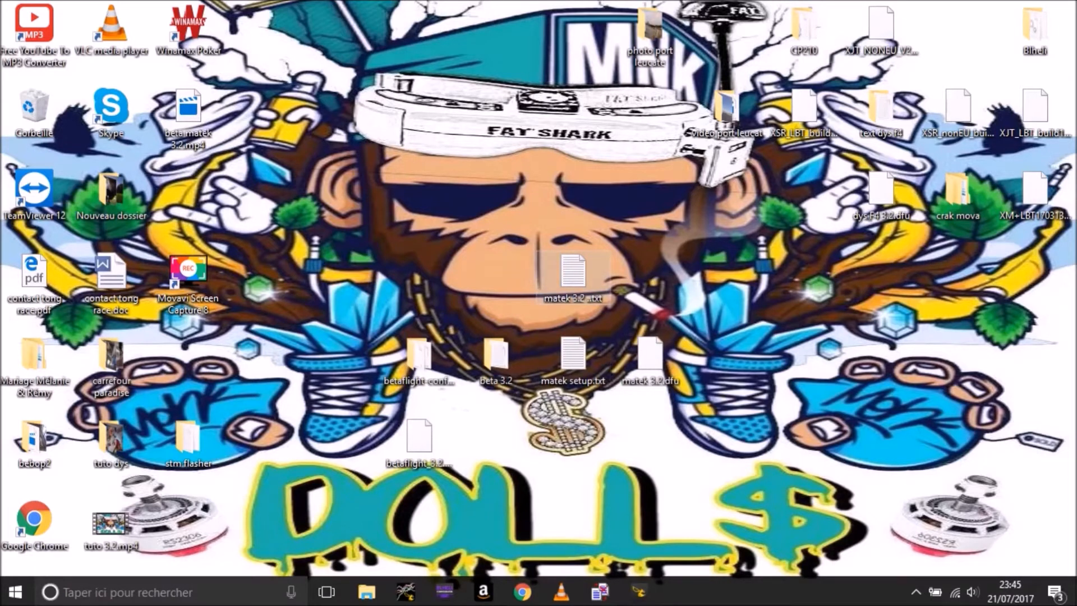
click(573, 275)
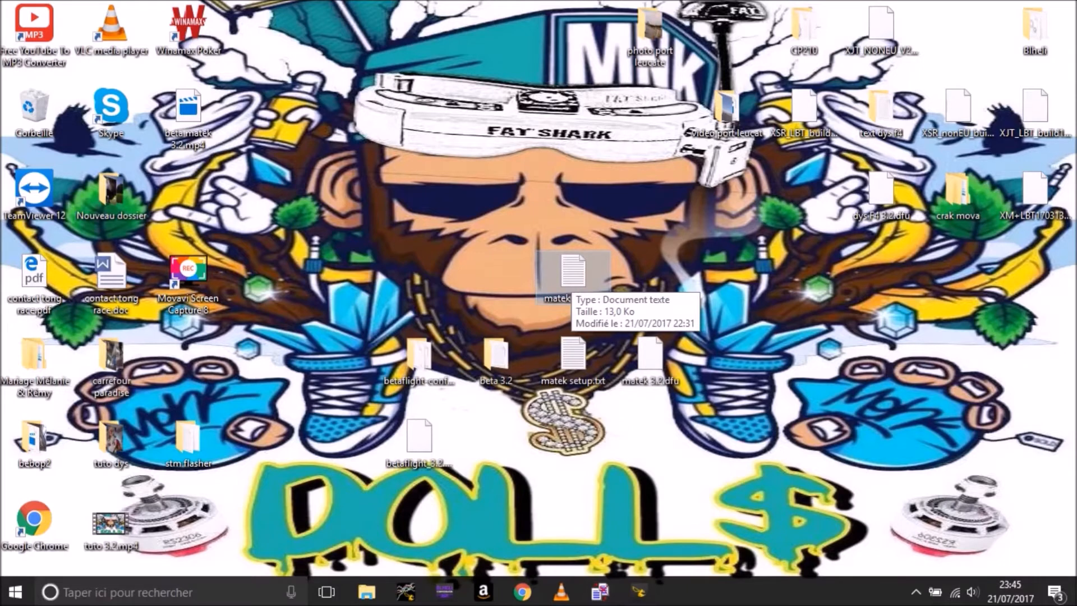
double_click(573, 276)
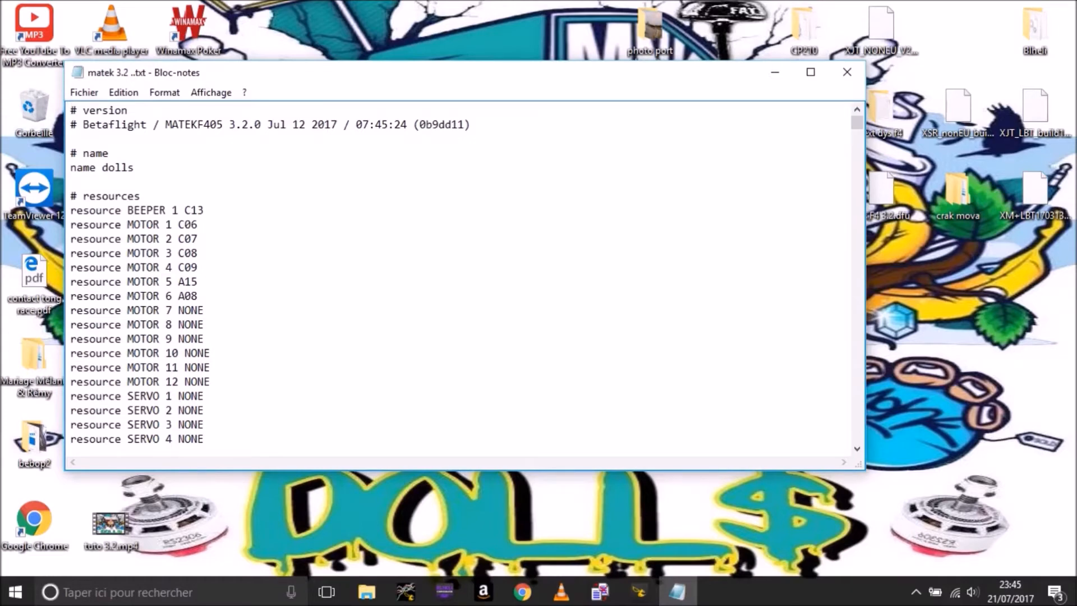
drag(857, 122, 858, 202)
click(103, 139)
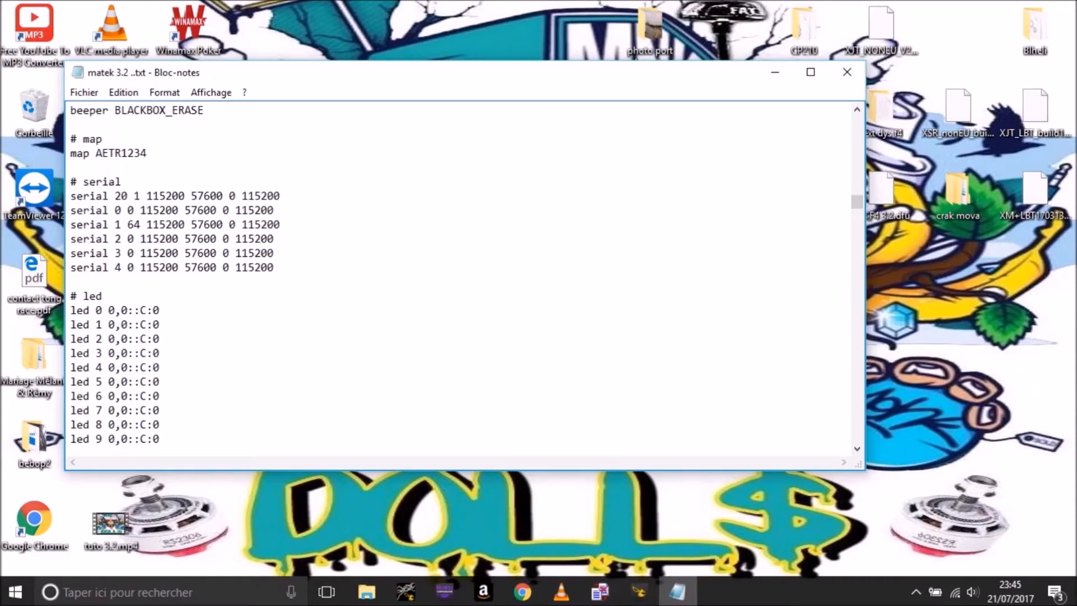
drag(857, 200, 858, 122)
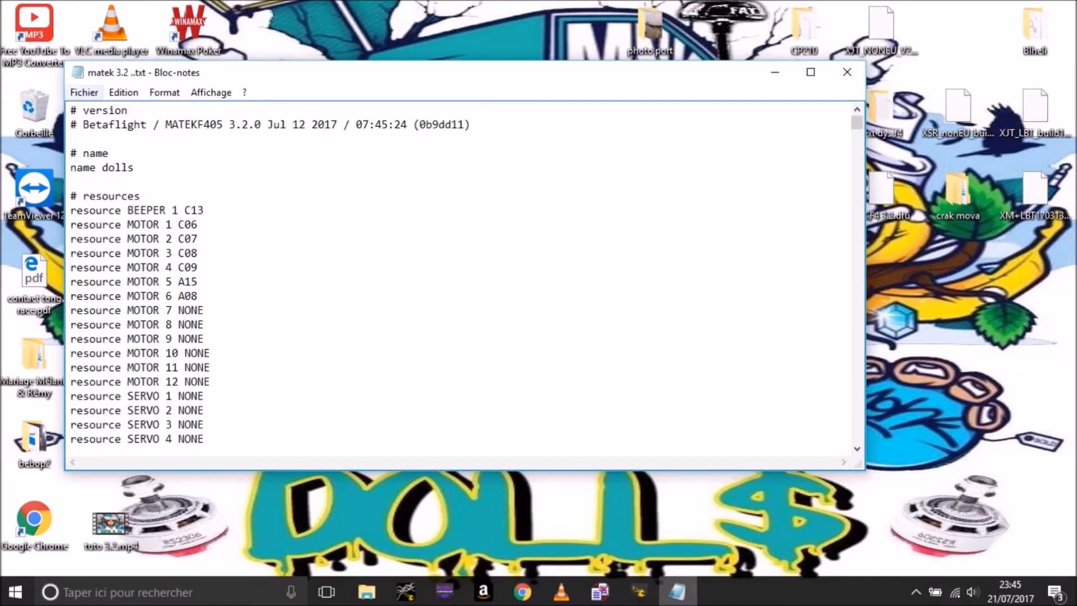
click(84, 92)
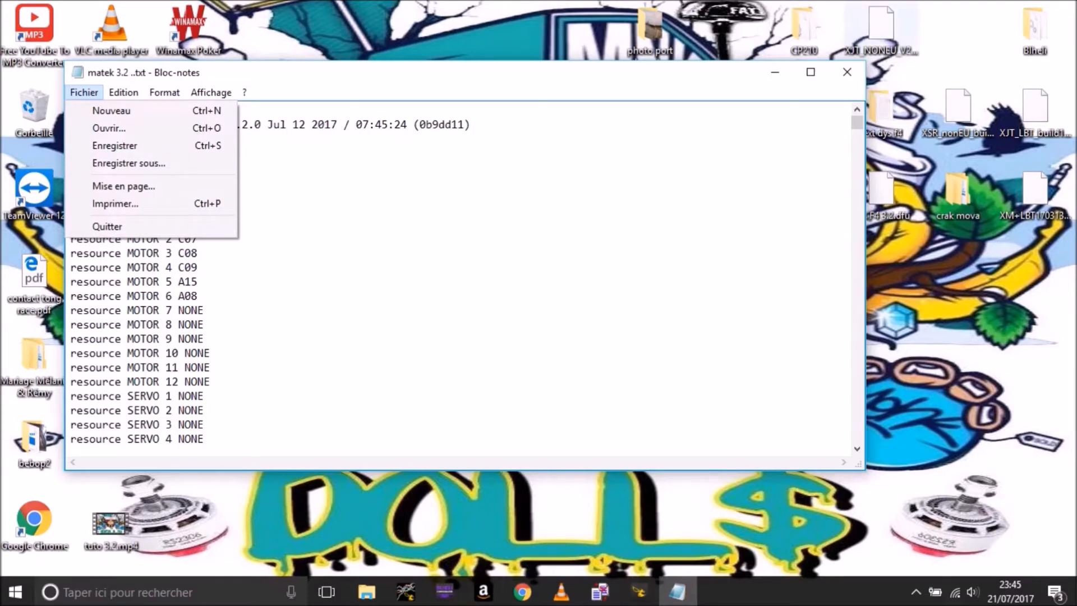
click(847, 71)
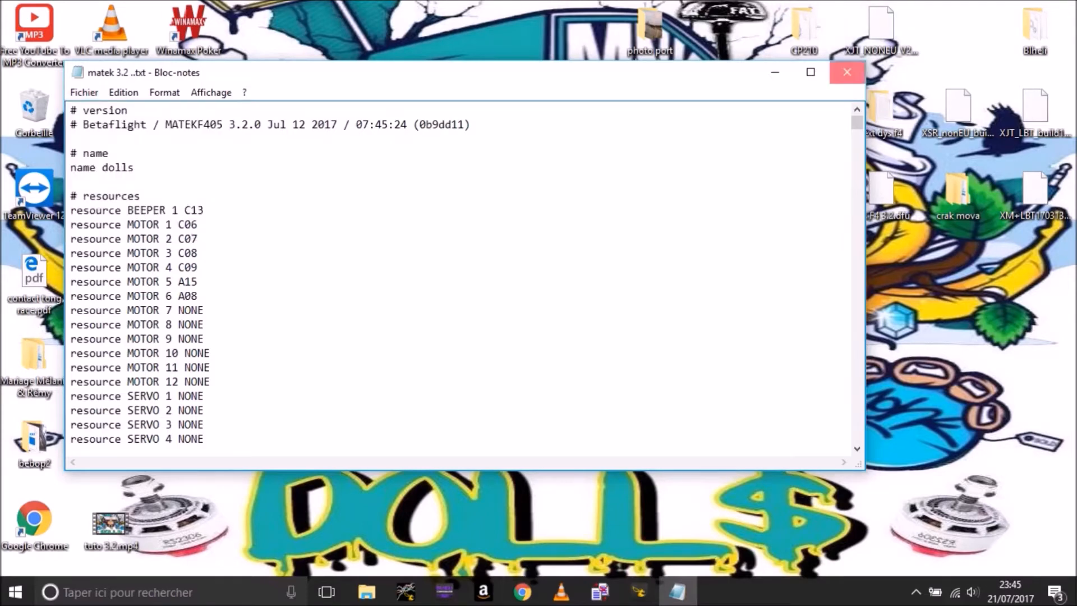
click(847, 72)
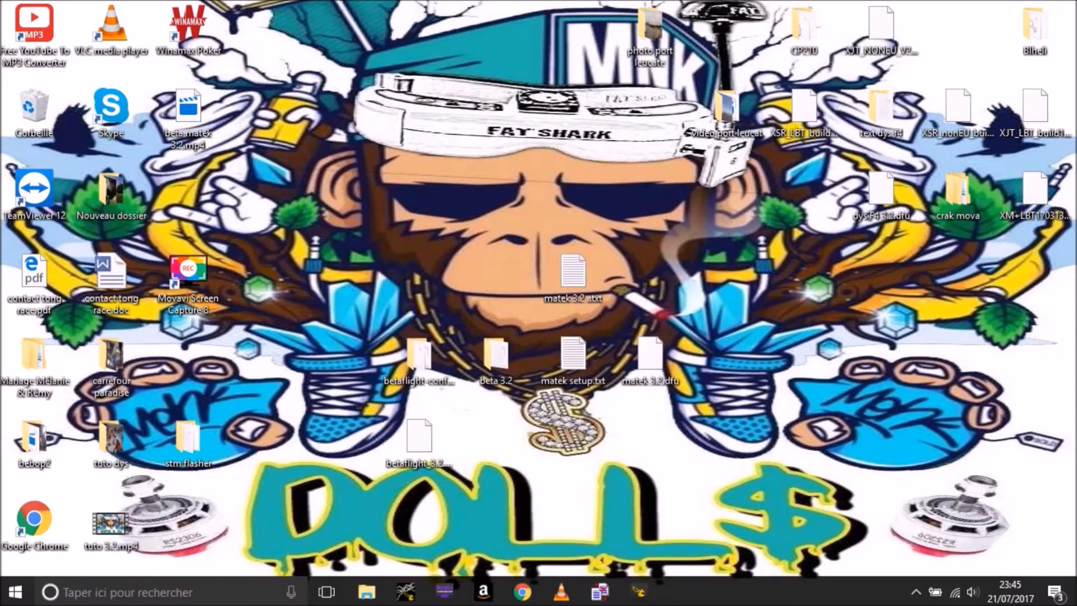
Return to Betaflight Configurator, disconnect the flight controller and open the Firmware Flasher.
click(639, 592)
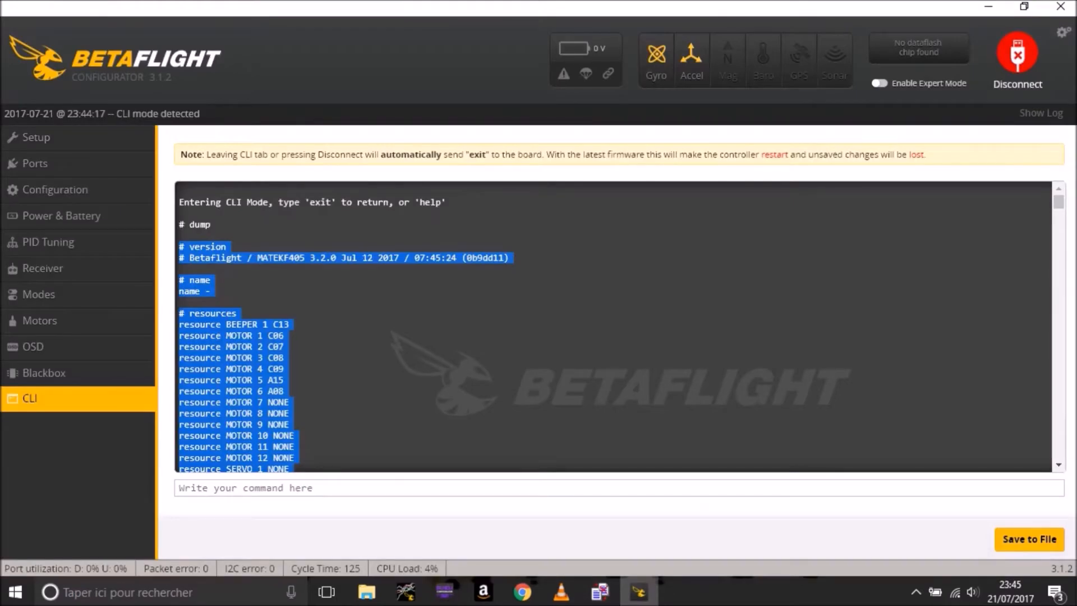
click(1017, 53)
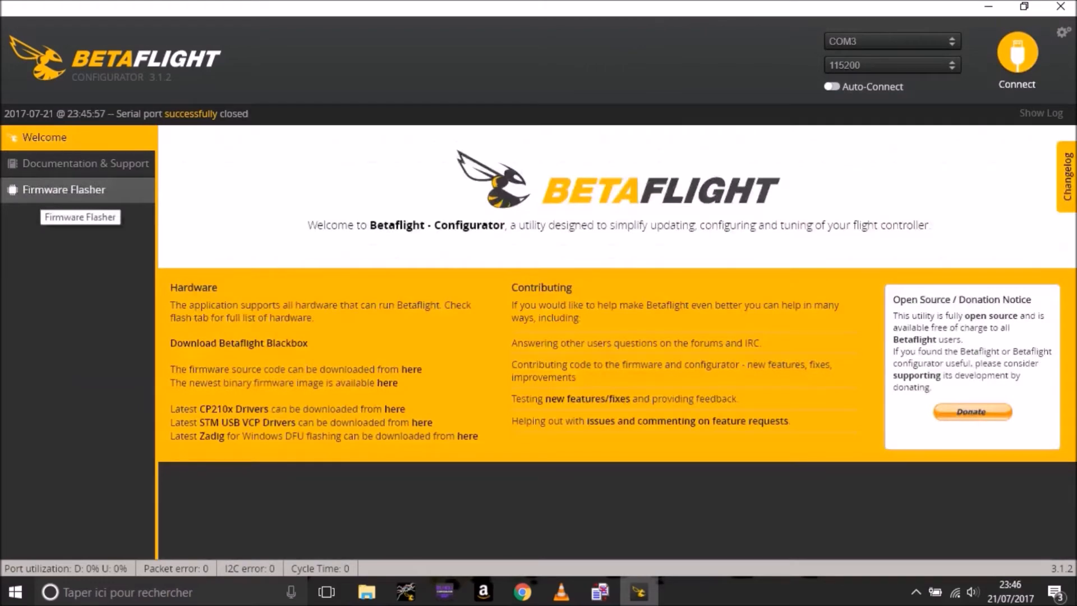
click(62, 190)
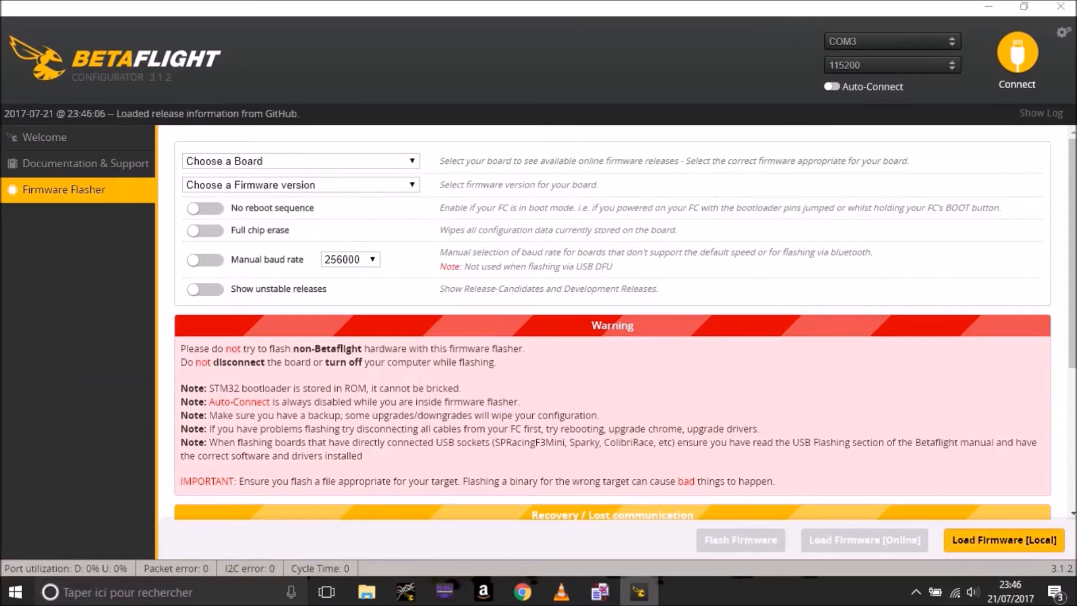
Load the local firmware betaflight_3.2.0_MATEKF405.hex from the Desktop and enable Full chip erase.
click(1004, 540)
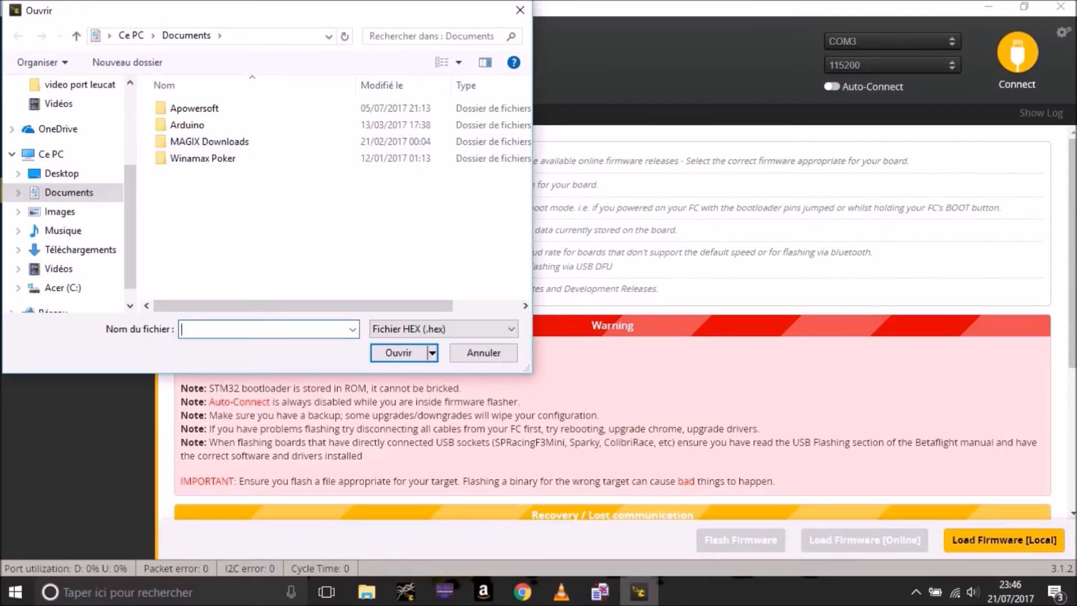
click(61, 174)
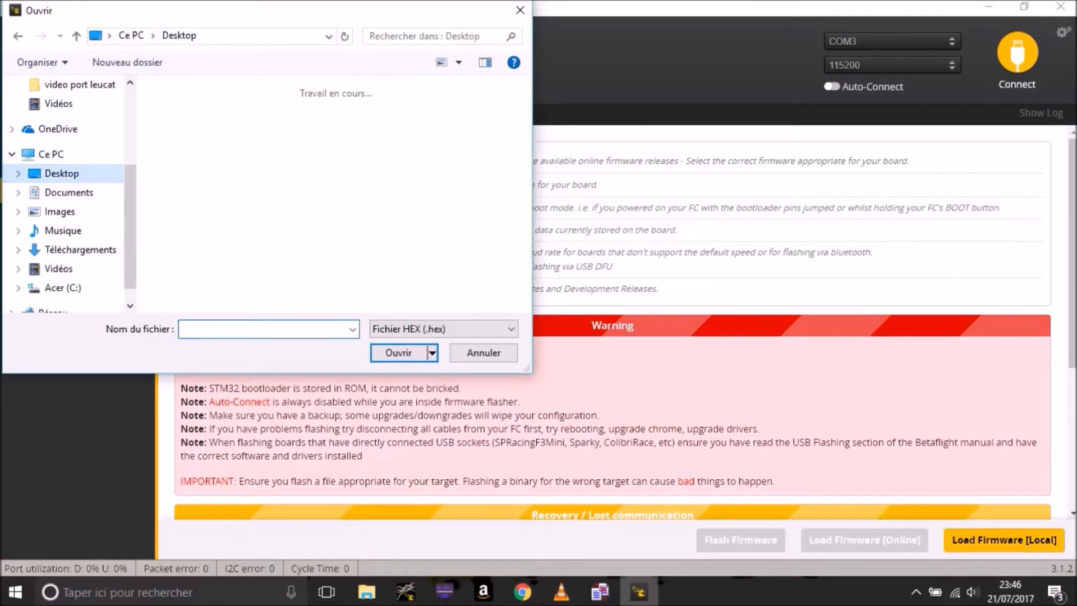
scroll(331, 193, down, 2)
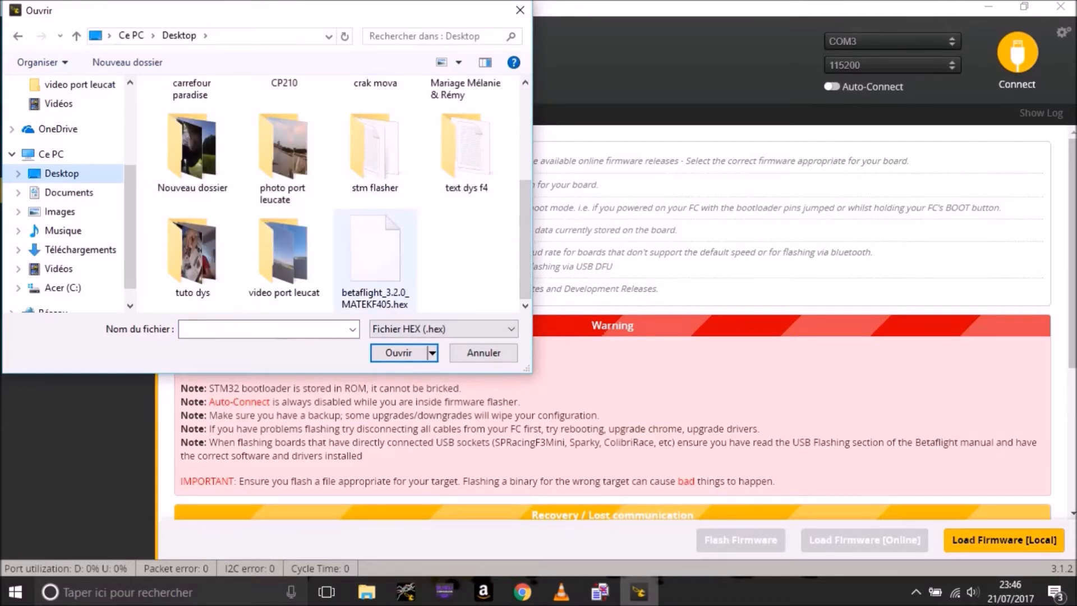
click(375, 260)
click(399, 353)
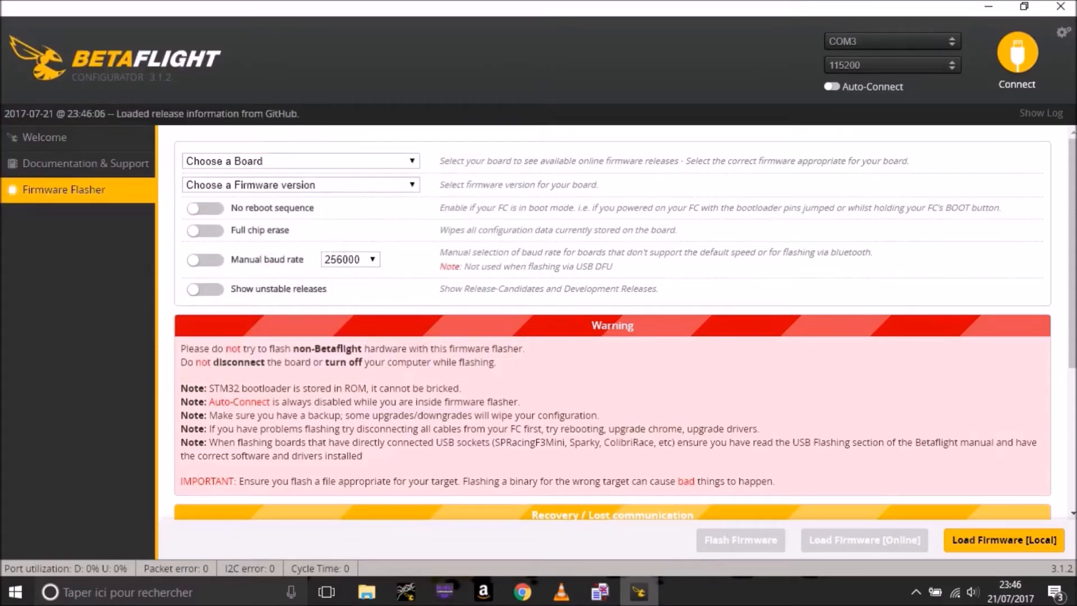
click(205, 230)
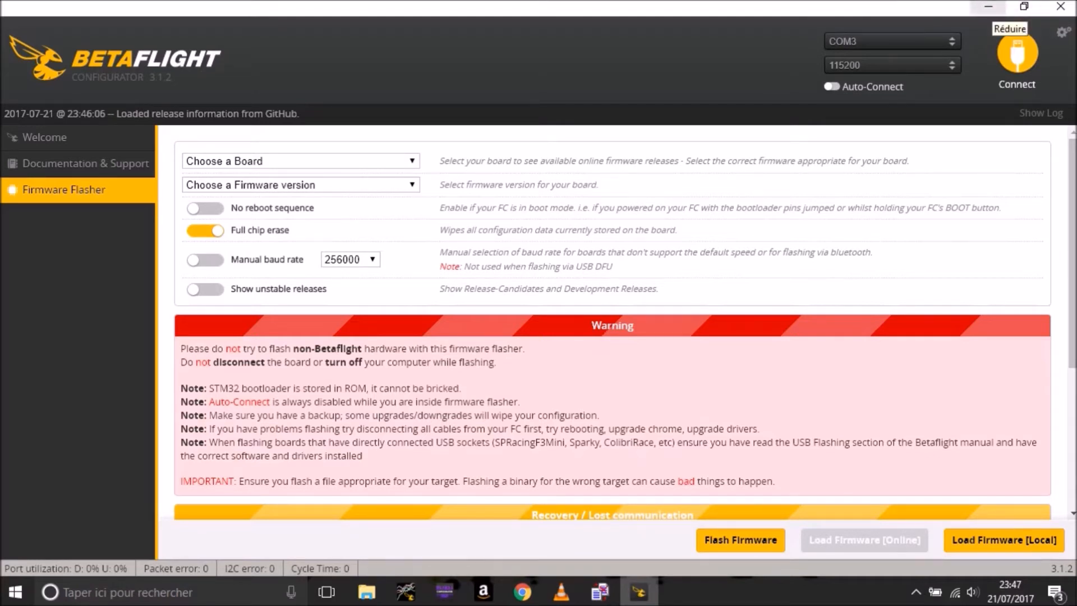
Minimize the configurator, search Windows for dfuse and launch DfuSe Demo.
click(989, 6)
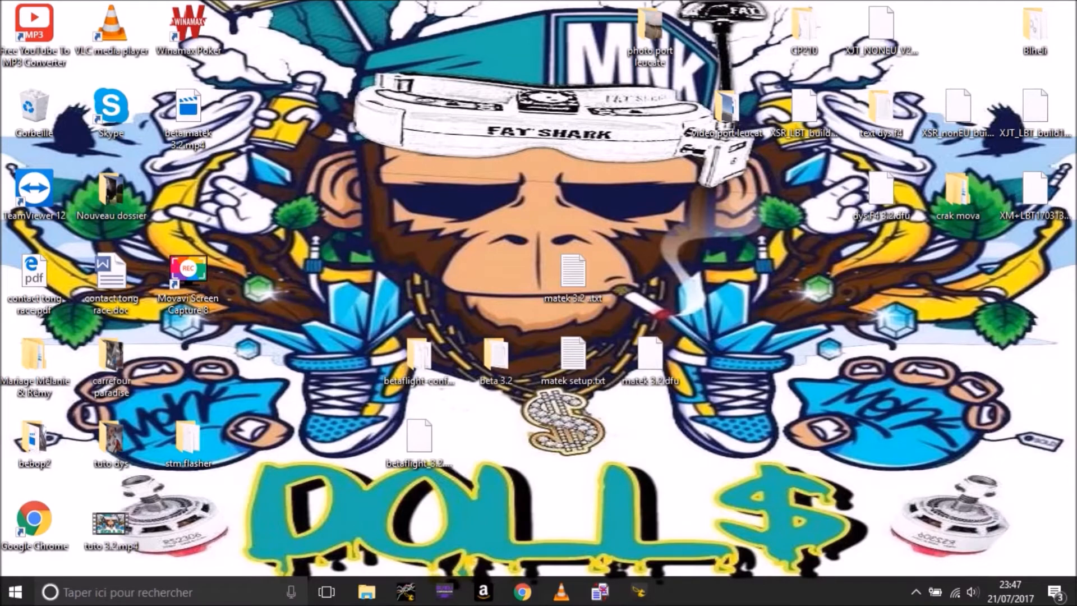
click(169, 592)
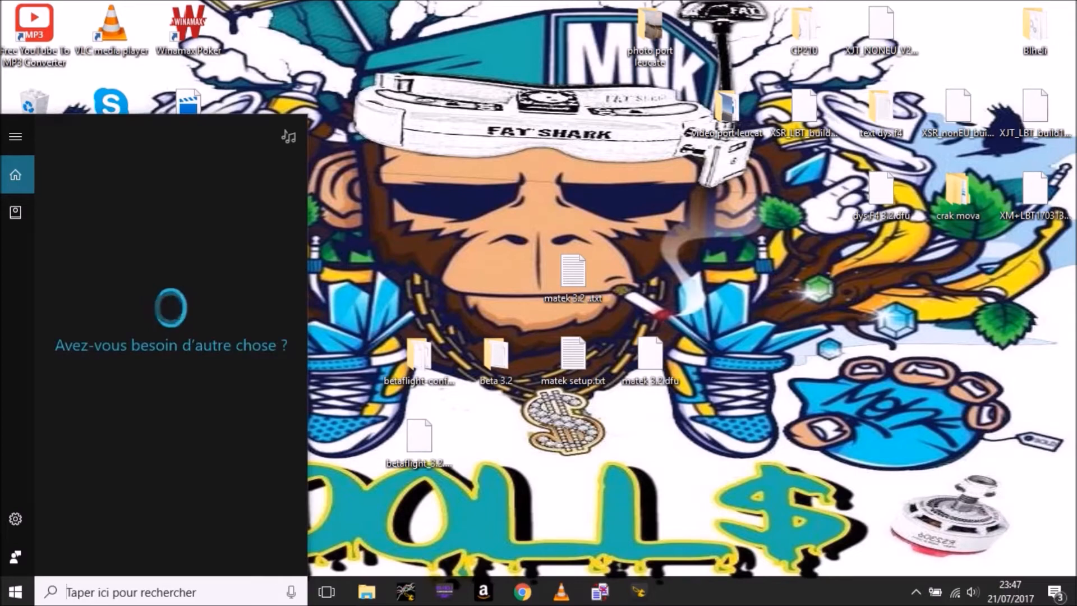
text(d)
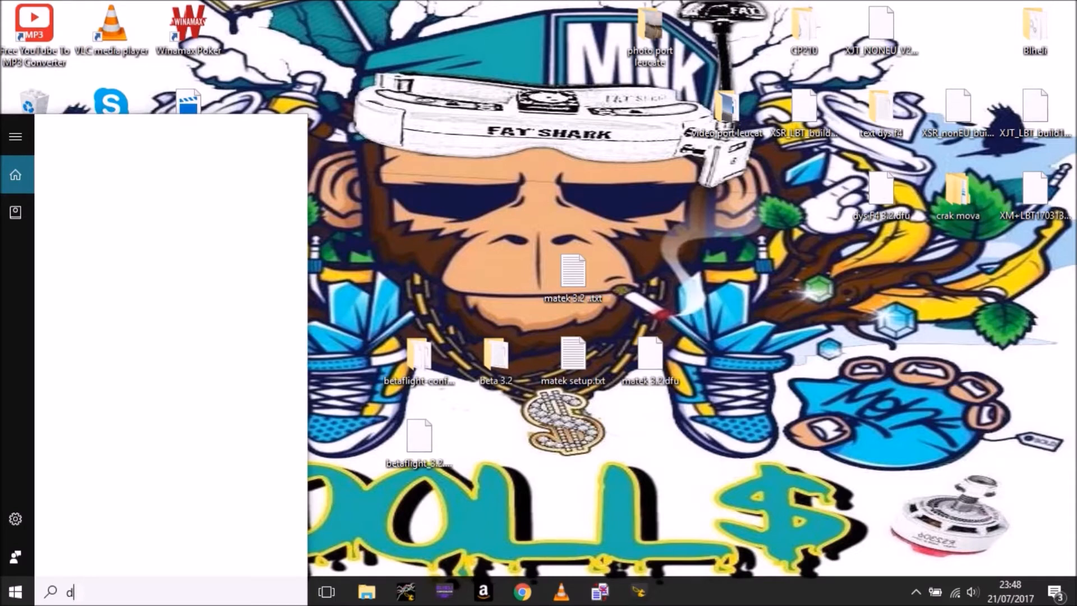
text(fuse)
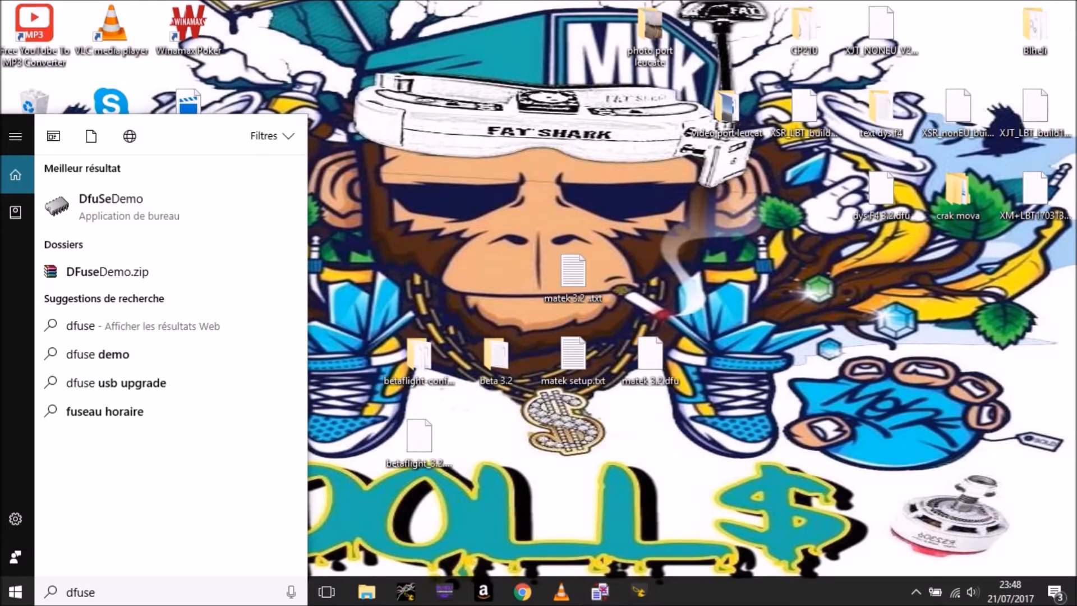
key(Return)
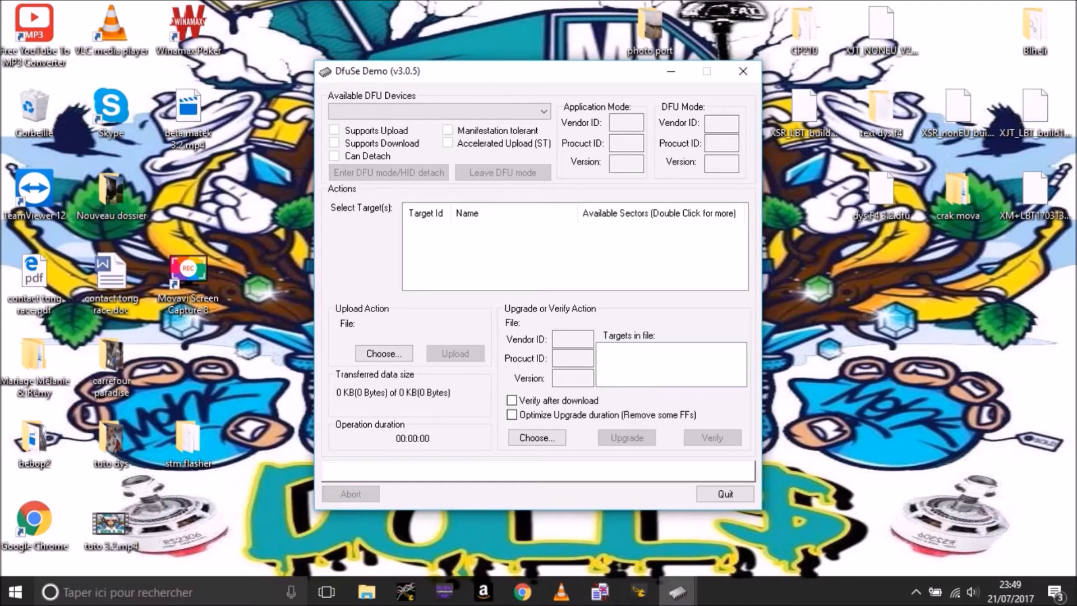
Close the duplicate DfuSe Demo window and move the remaining one to the corner of the desktop.
drag(527, 72, 368, 109)
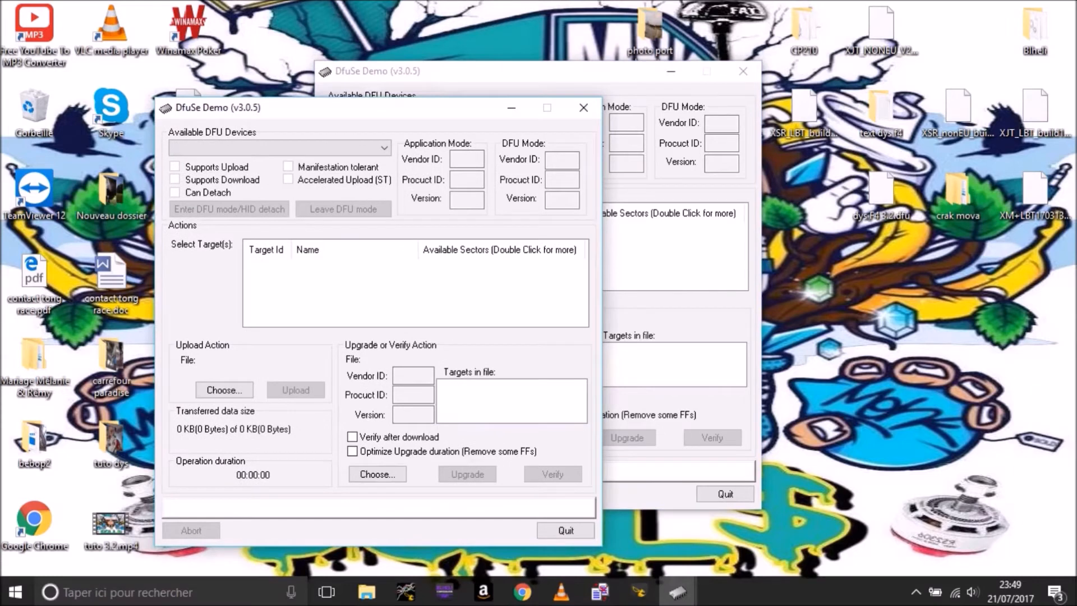
click(743, 71)
drag(382, 108, 209, 14)
Open DFU File Manager, choose to generate a DFU file, and inject betaflight_3.2.0_MATEKF405.hex from the Desktop as the image.
click(600, 592)
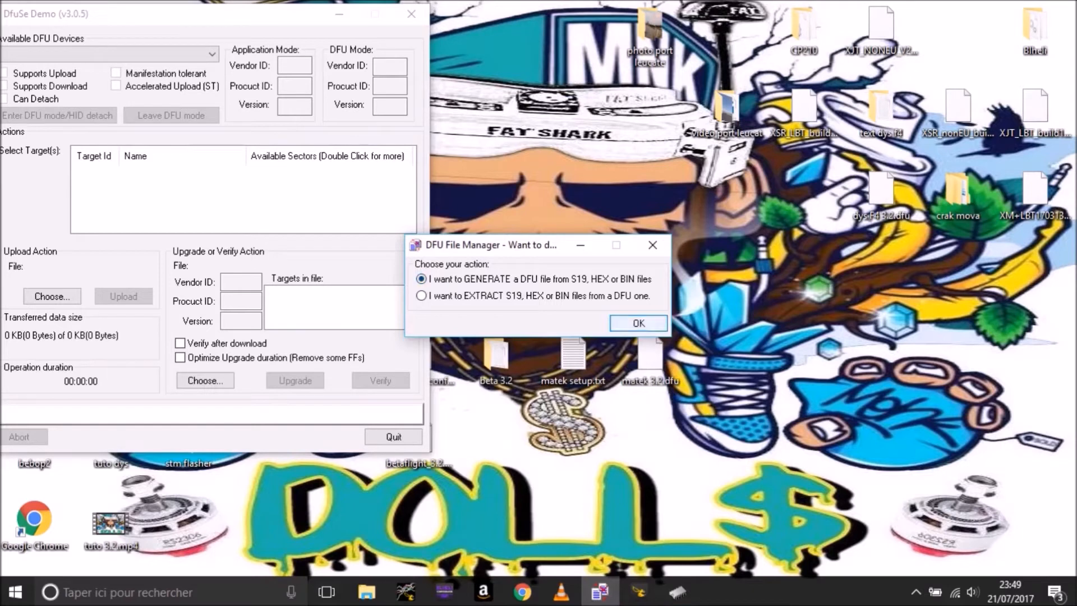
key(Return)
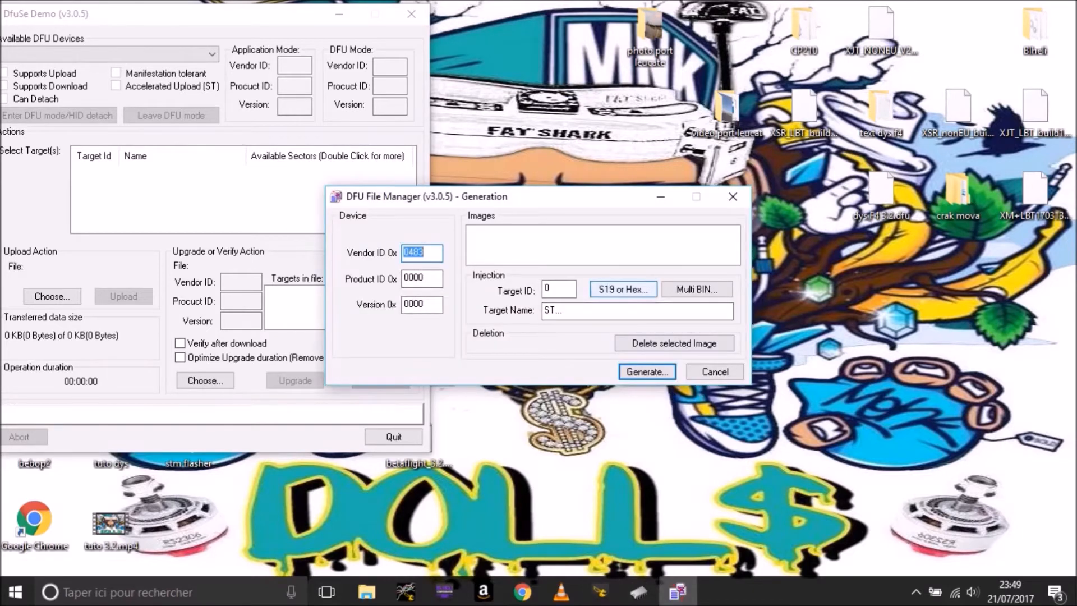
click(623, 289)
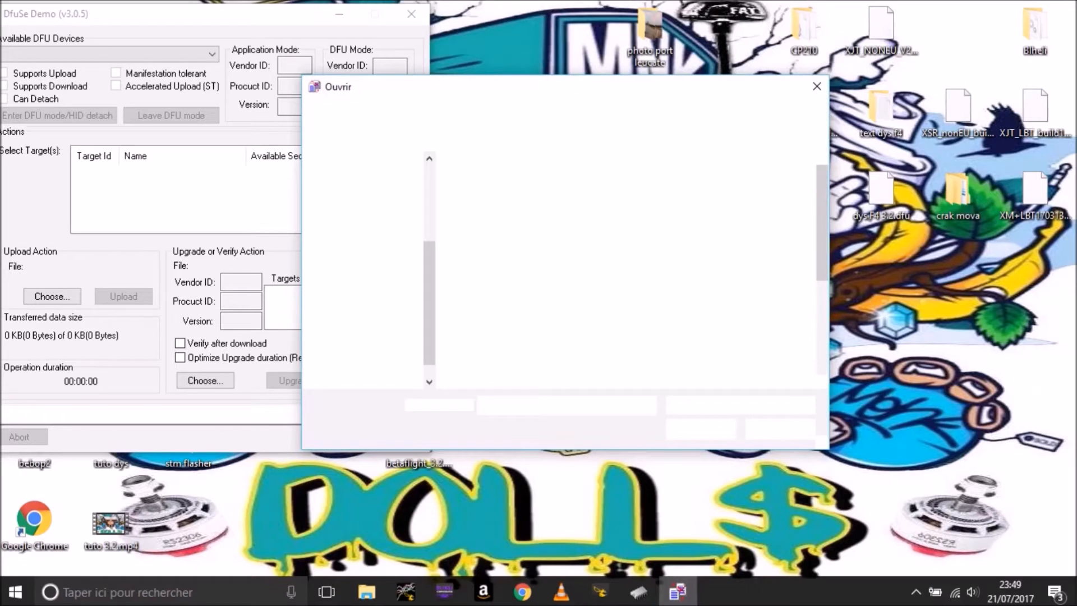
scroll(673, 314, down, 3)
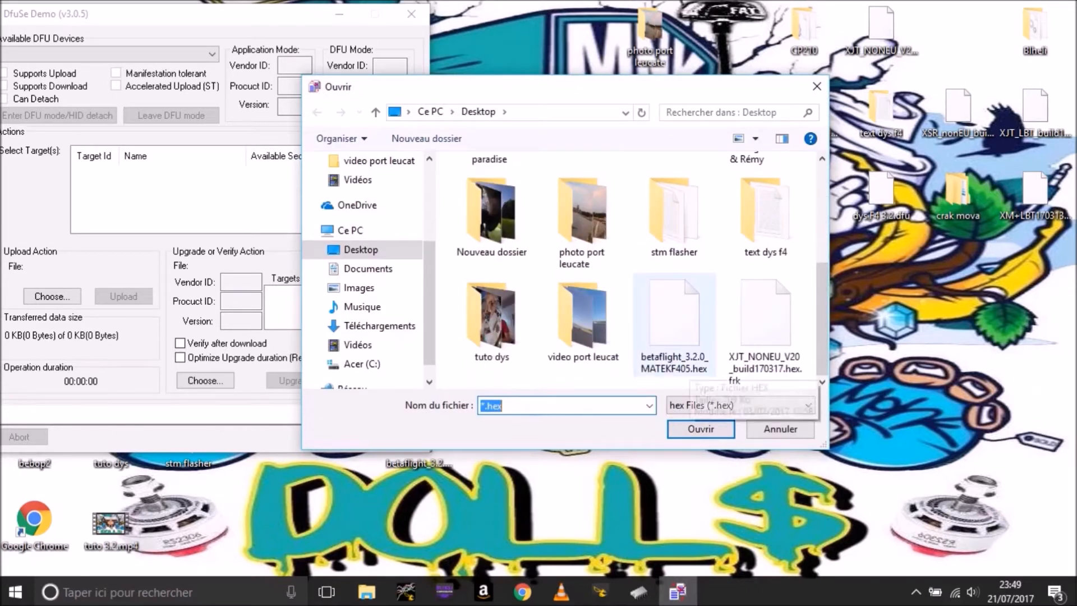
click(674, 326)
click(701, 429)
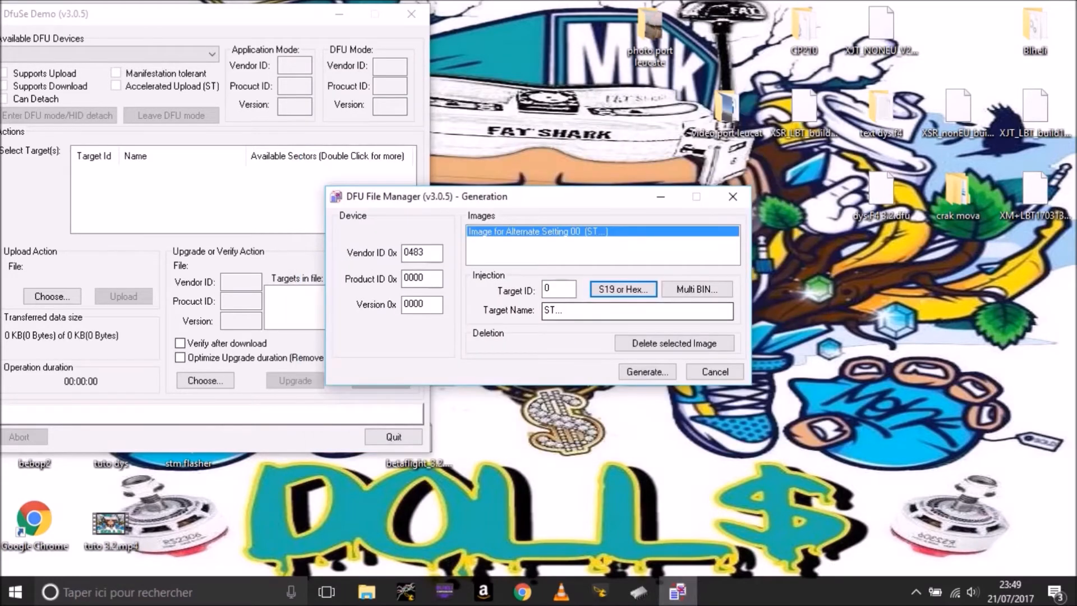
Generate the DFU file on the Desktop under the name matek 3.2, and close DFU File Manager.
click(646, 371)
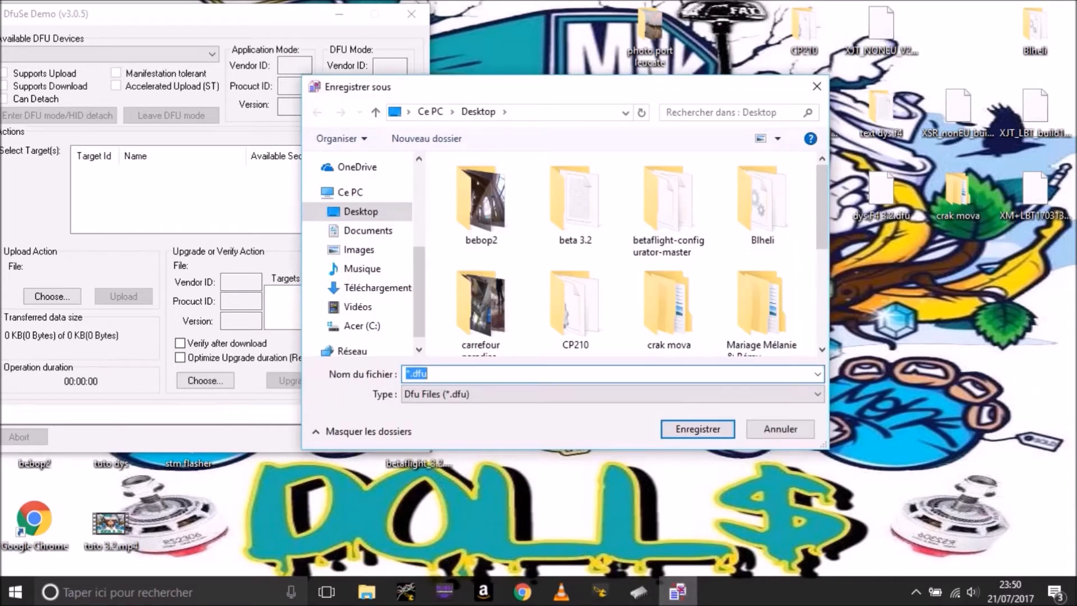
click(425, 374)
click(405, 373)
text(pm)
key(BackSpace)
key(BackSpace)
text(matek 3.2)
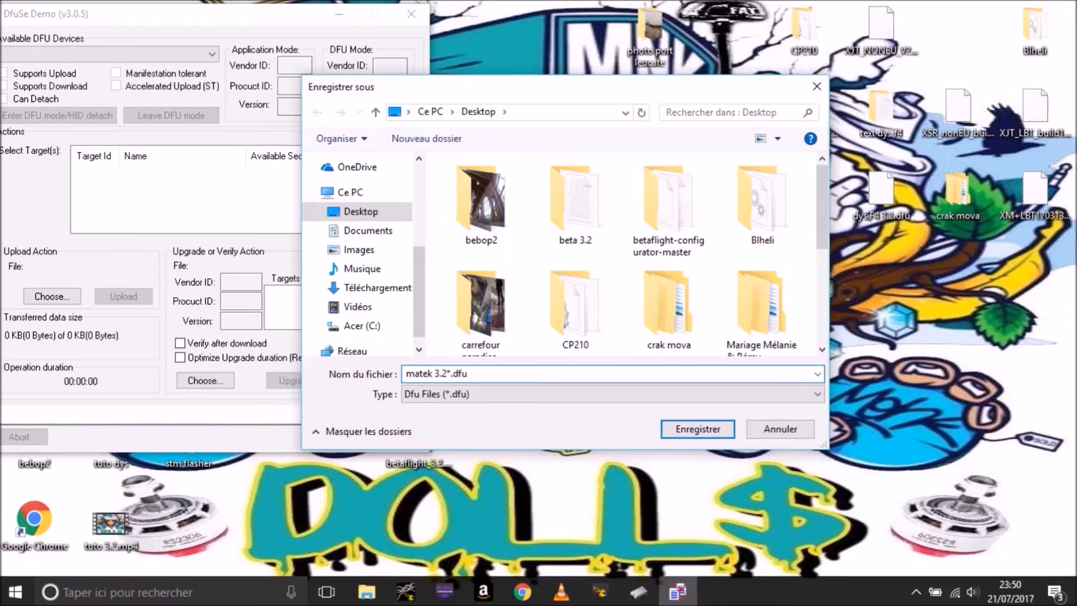
key(Return)
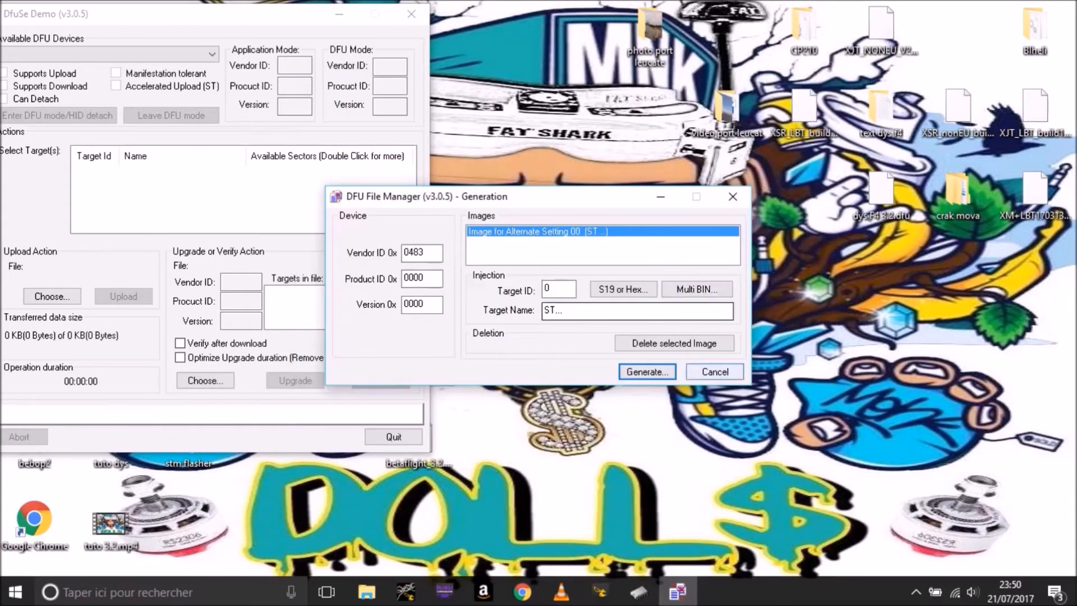
click(732, 196)
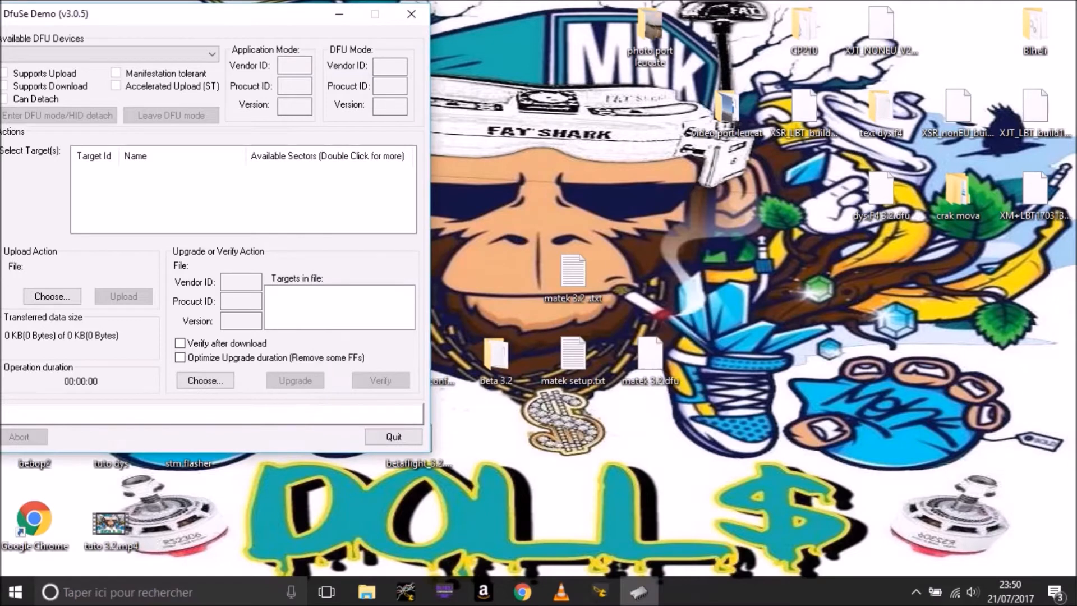
Move DfuSe Demo to the middle of the desktop and load matek 3.2.dfu as the upgrade file.
click(651, 359)
mouse_move(651, 359)
mouse_down()
mouse_move(728, 359)
mouse_move(720, 427)
mouse_move(670, 363)
mouse_move(689, 357)
mouse_move(651, 359)
mouse_up()
drag(224, 13, 506, 66)
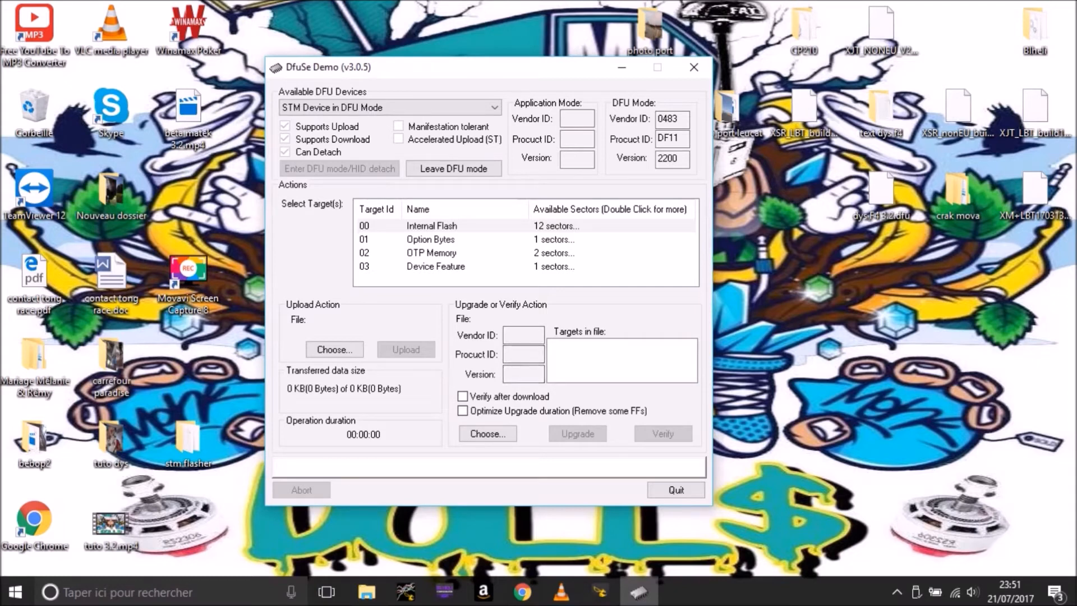
click(487, 433)
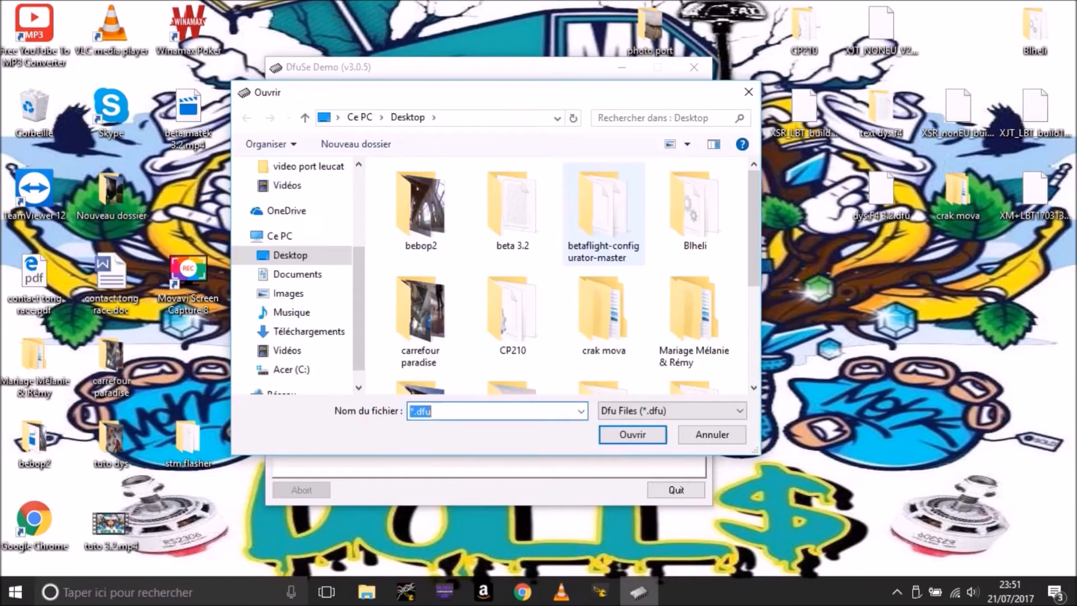
scroll(603, 224, down, 3)
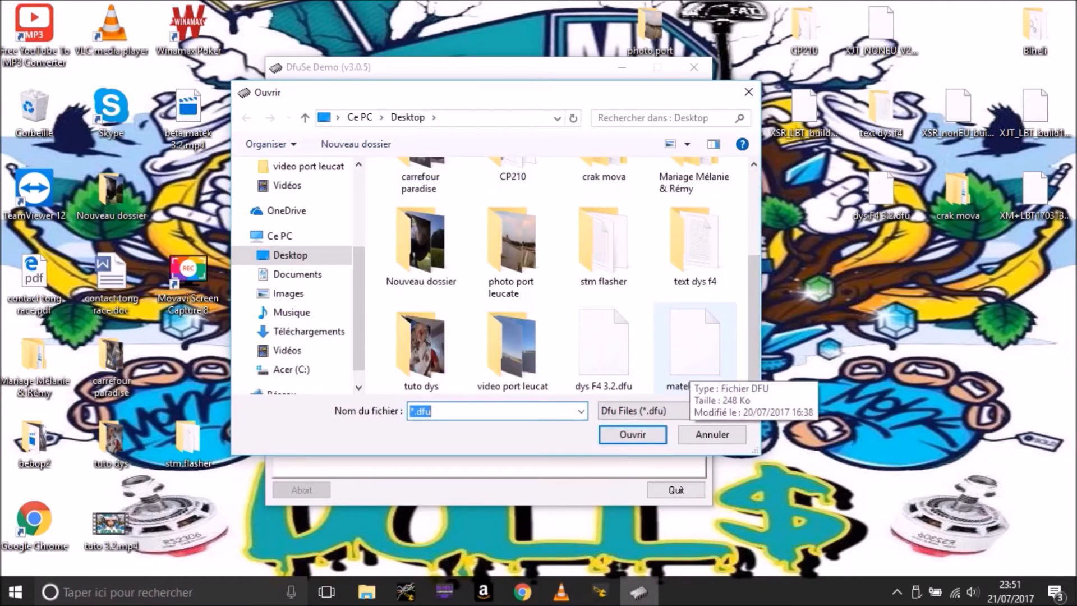
click(695, 349)
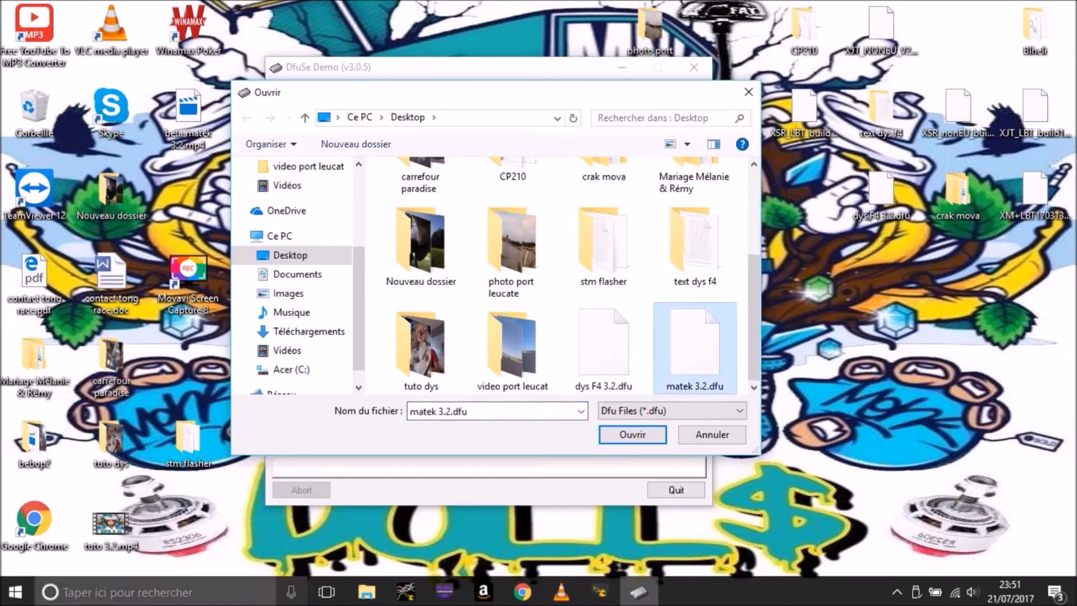
click(633, 435)
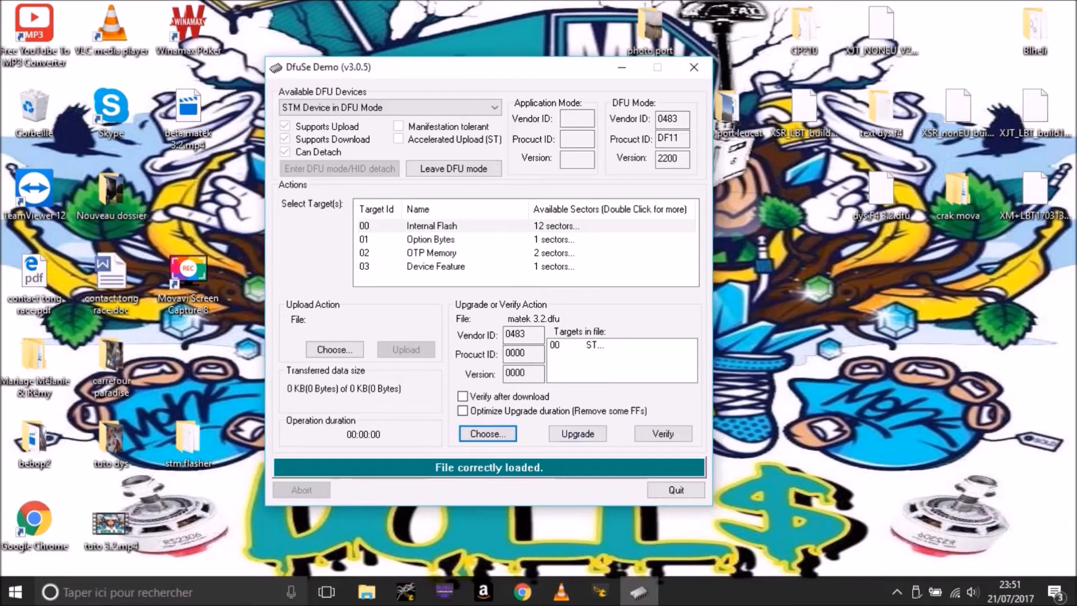
Upgrade the STM device with the loaded file, accept continuing in DFU mode, and quit DfuSe Demo when finished.
click(578, 433)
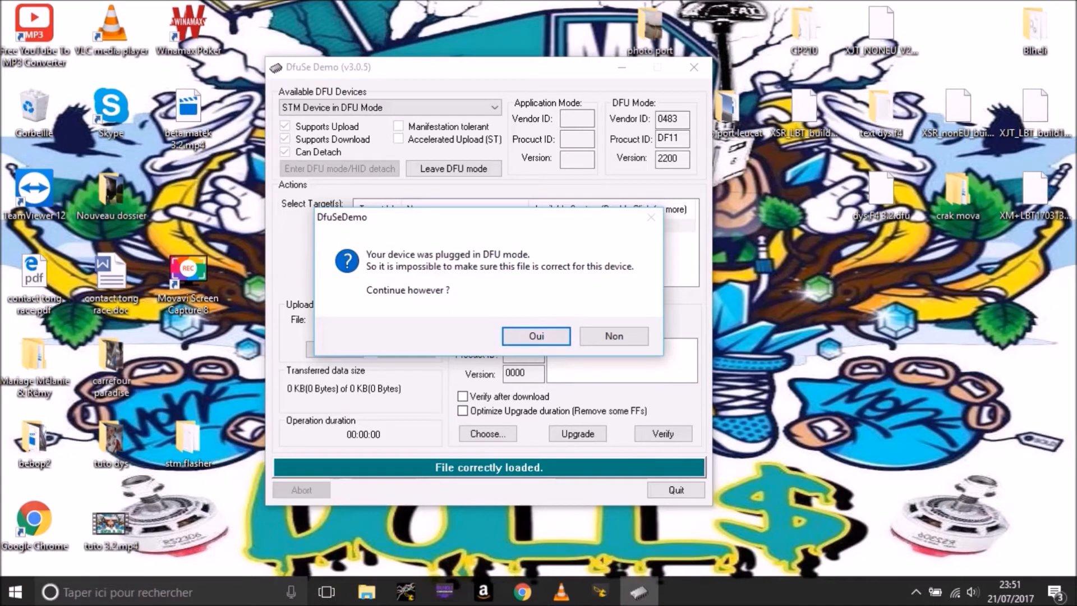
click(536, 336)
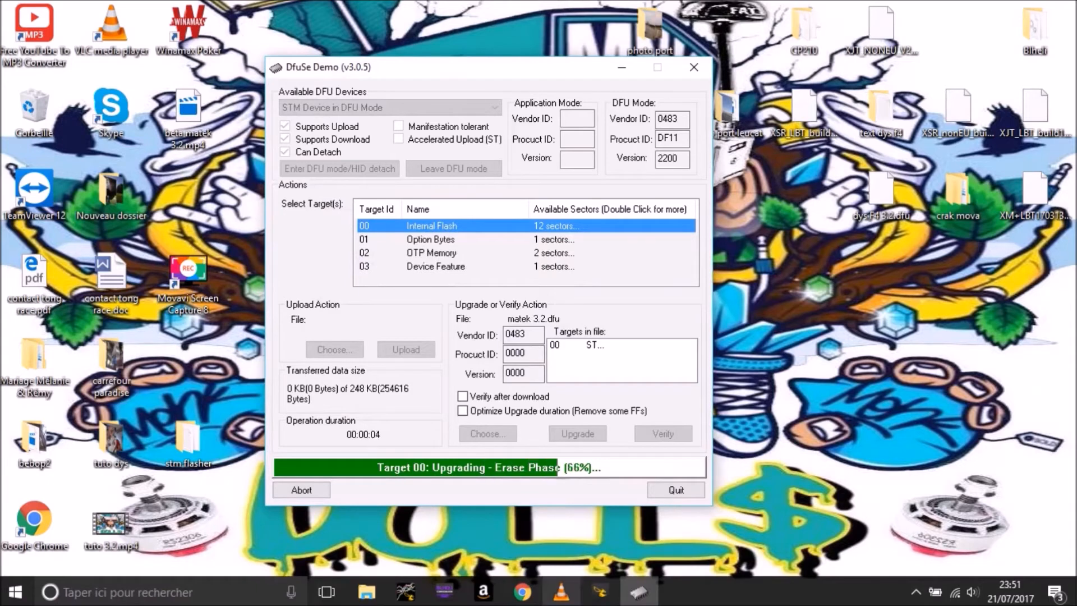
mouse_move(561, 592)
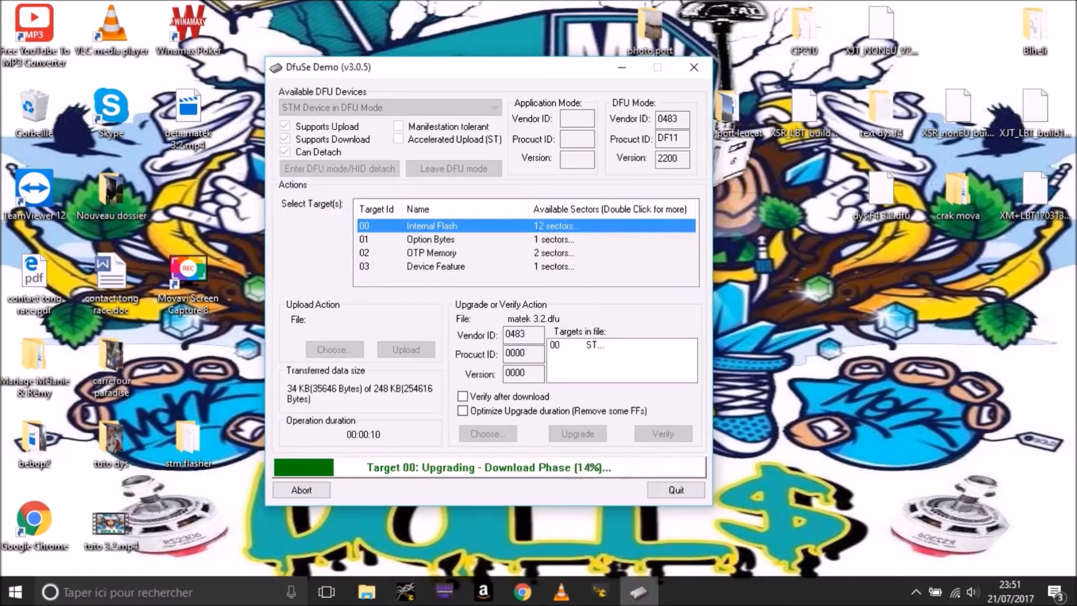
click(562, 592)
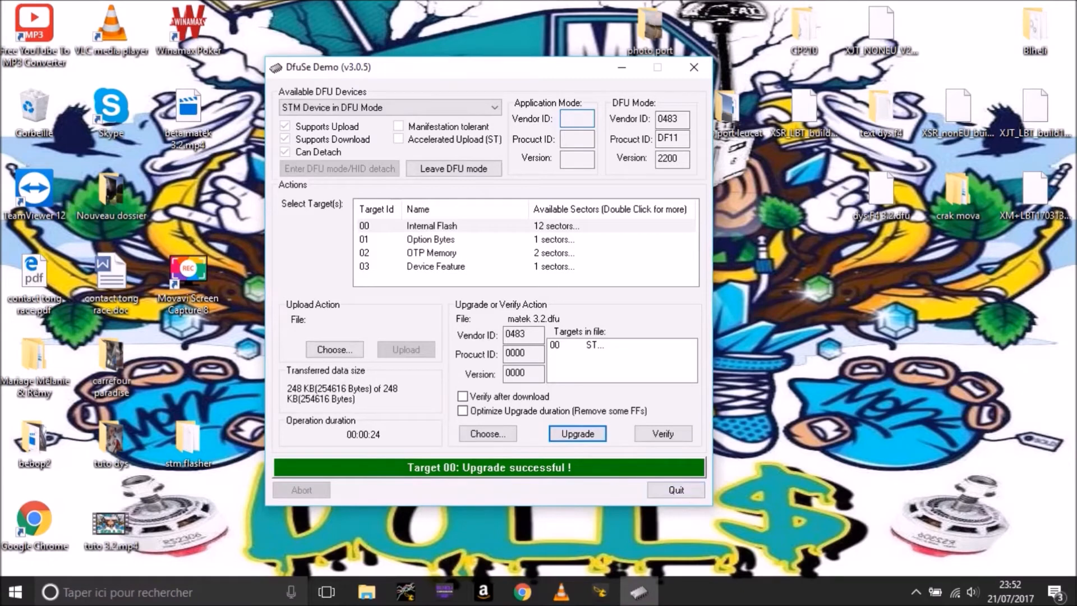
click(676, 489)
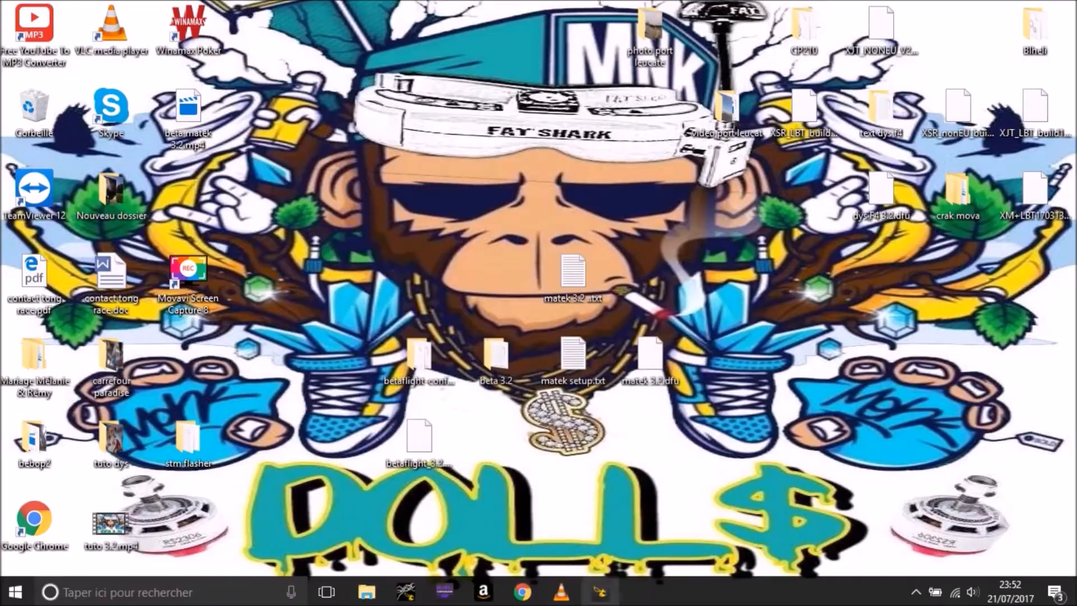
Switch to Betaflight Configurator, leave the Firmware Flasher, connect the flight controller and check its Setup page.
click(600, 592)
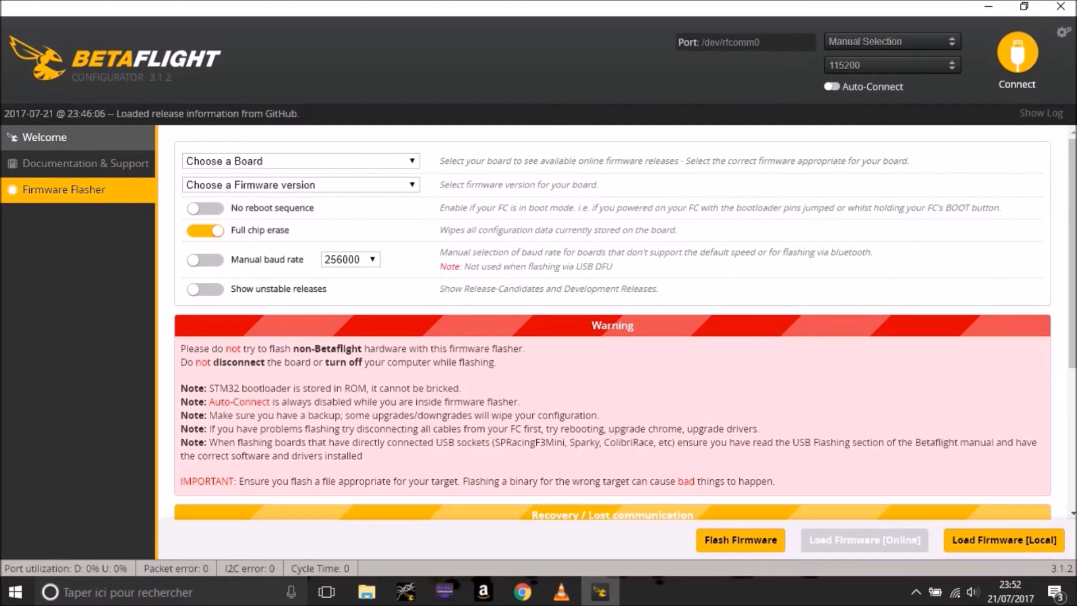
click(44, 138)
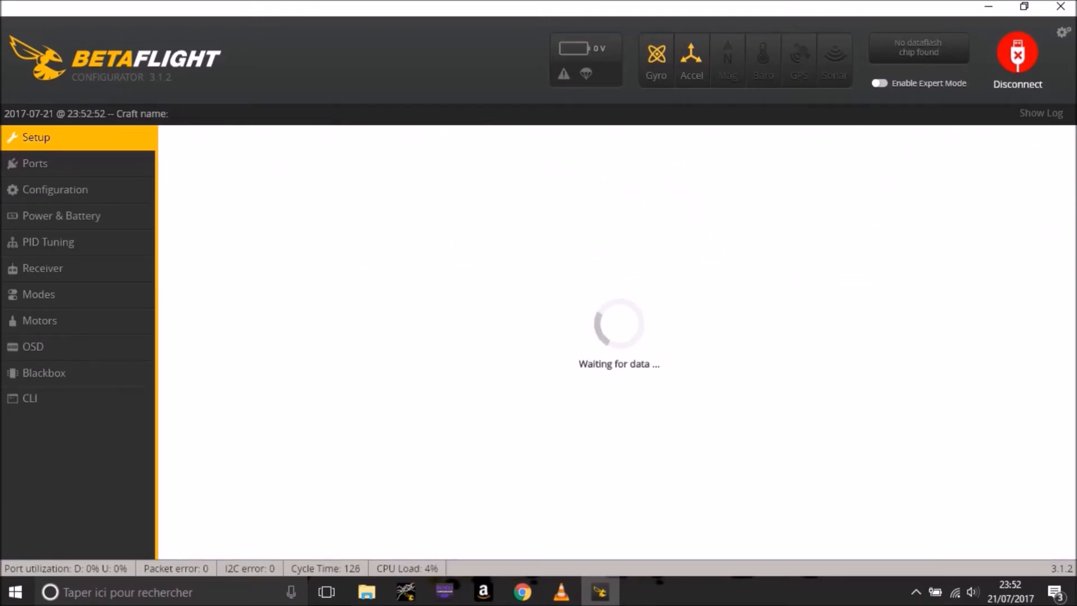
scroll(617, 348, down, 1)
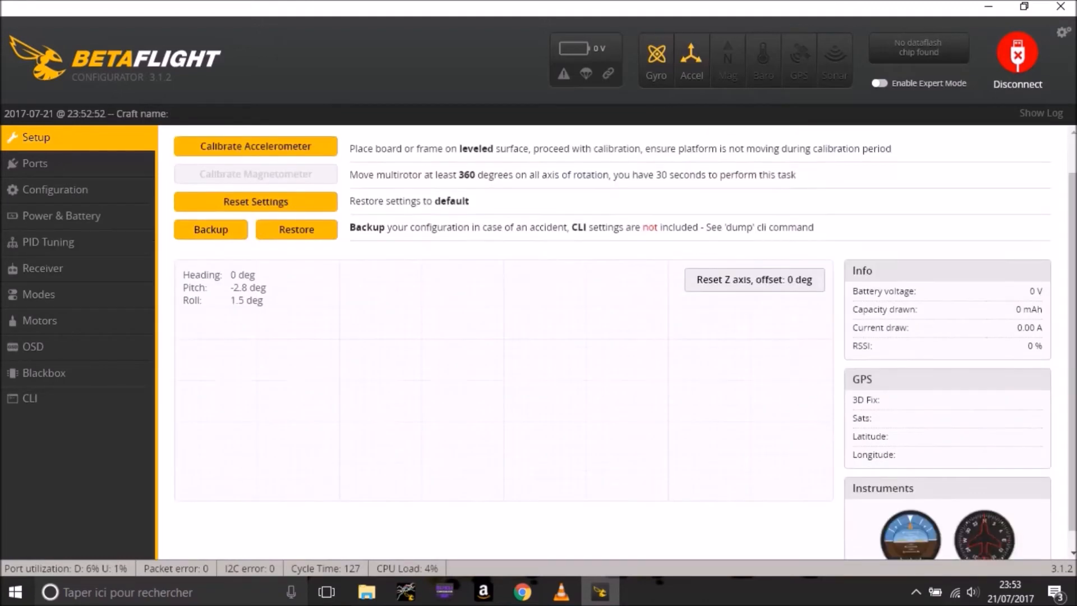
scroll(617, 348, up, 1)
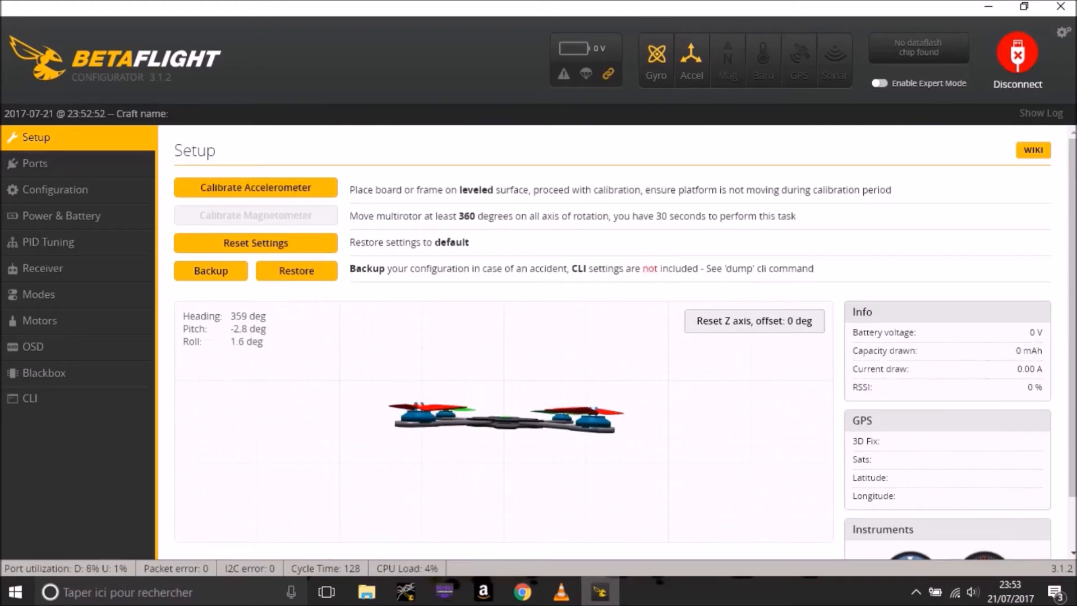
scroll(617, 348, down, 1)
Query the board's firmware in the CLI with the version command.
click(30, 399)
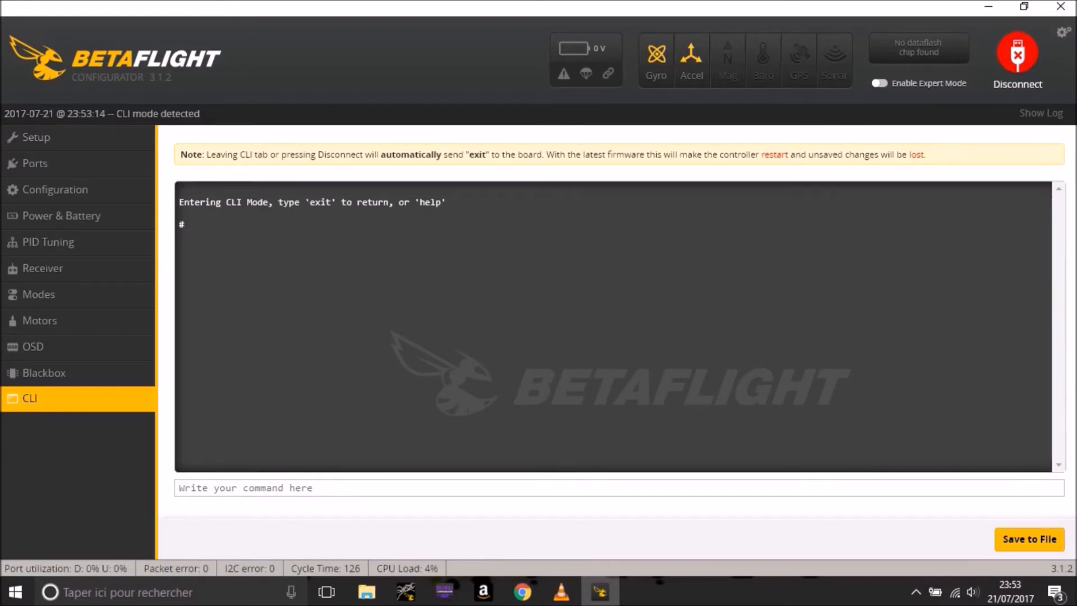
text(version)
key(Return)
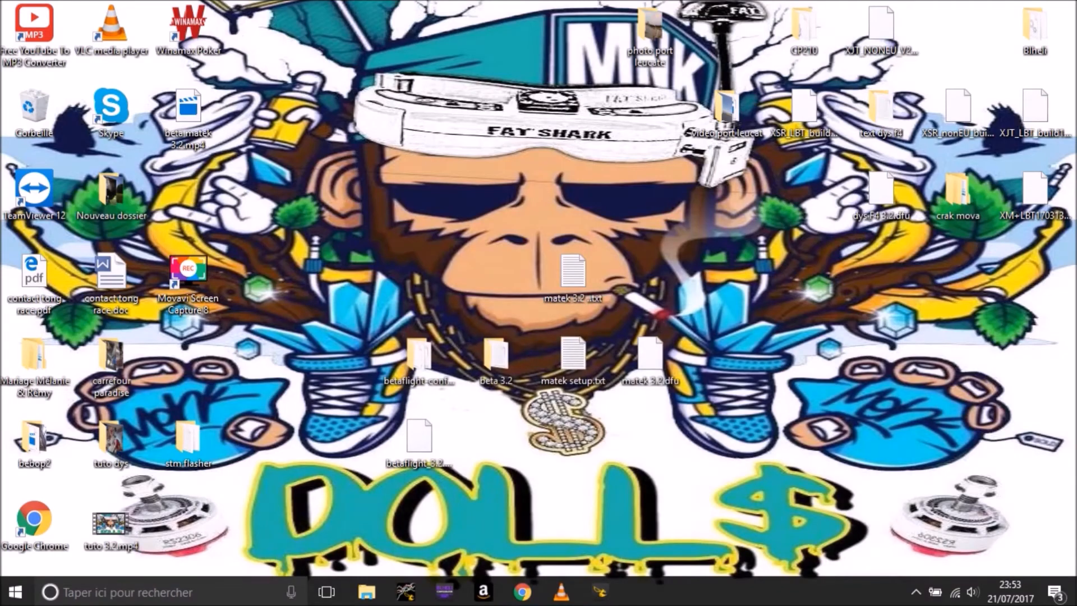
Open matek setup.txt from the desktop and select its entire contents for copying.
click(573, 359)
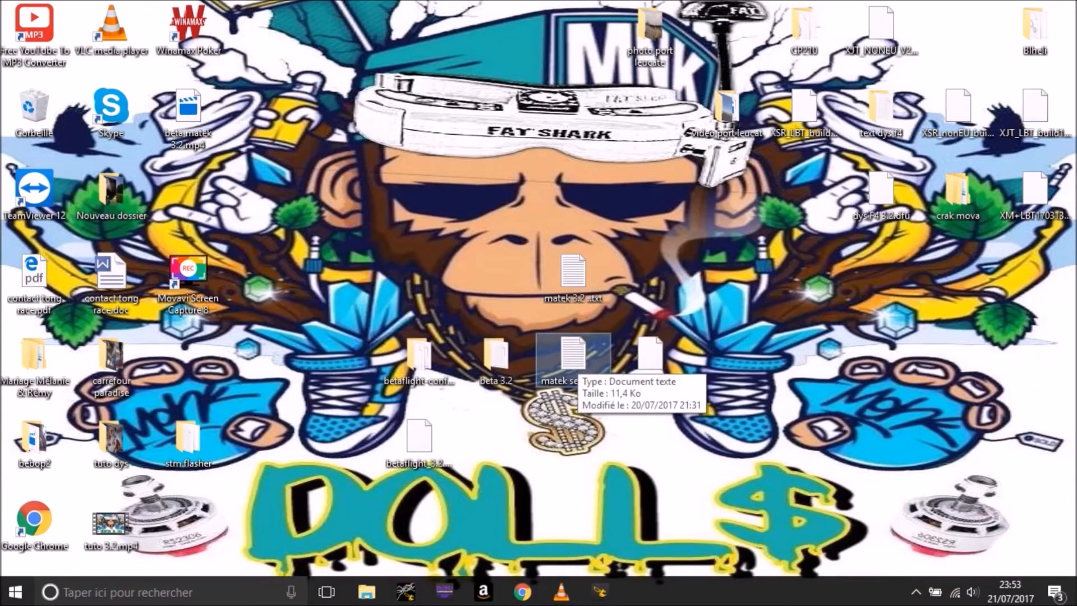
key(Return)
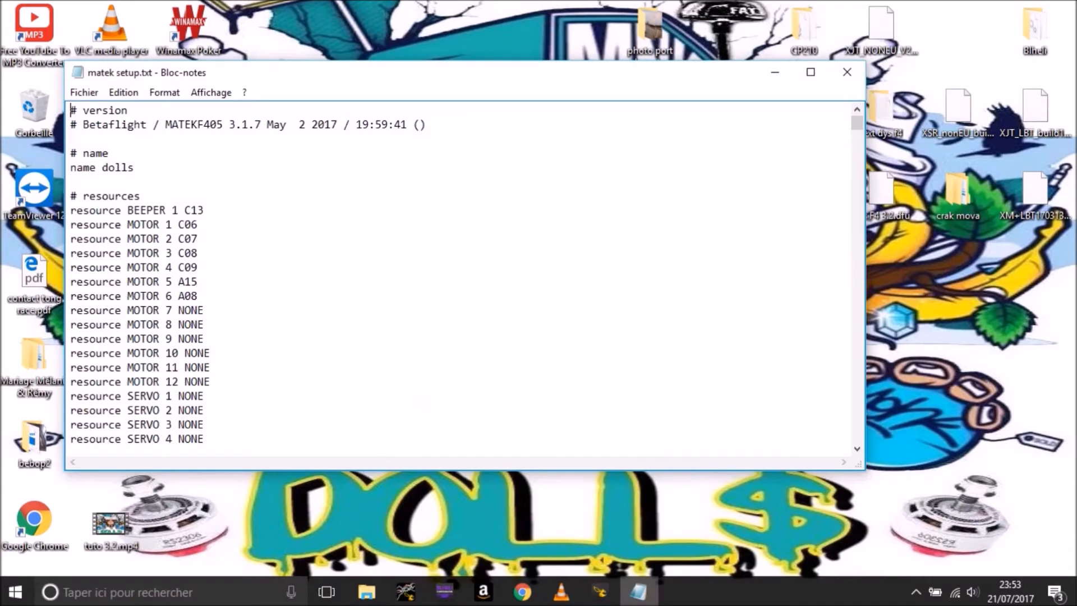
drag(71, 110, 297, 455)
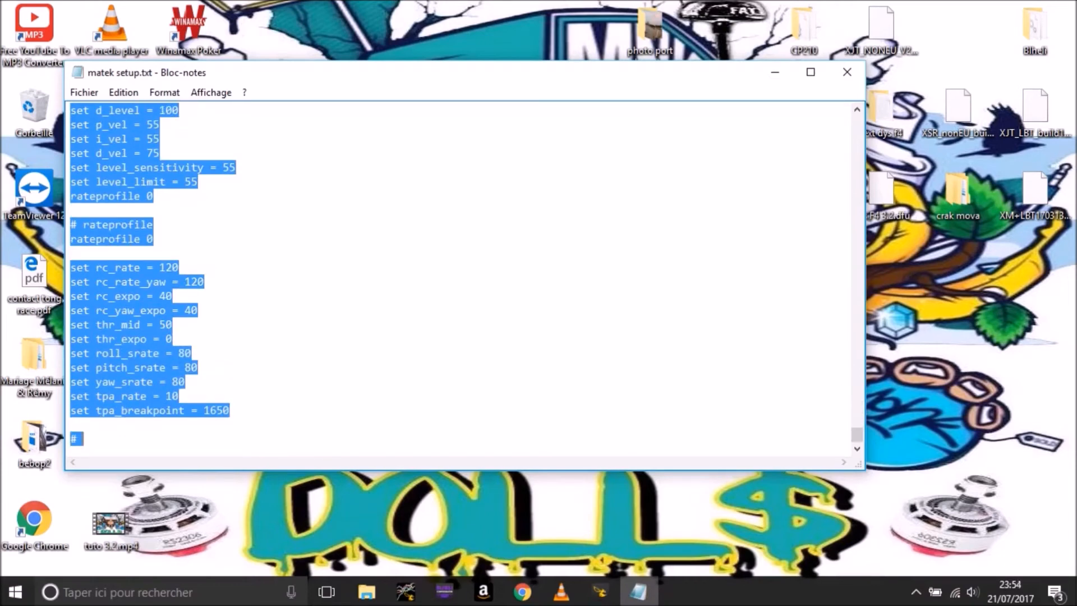
Switch to Betaflight Configurator, run the copied settings dump in the CLI and store it with the save command.
click(599, 592)
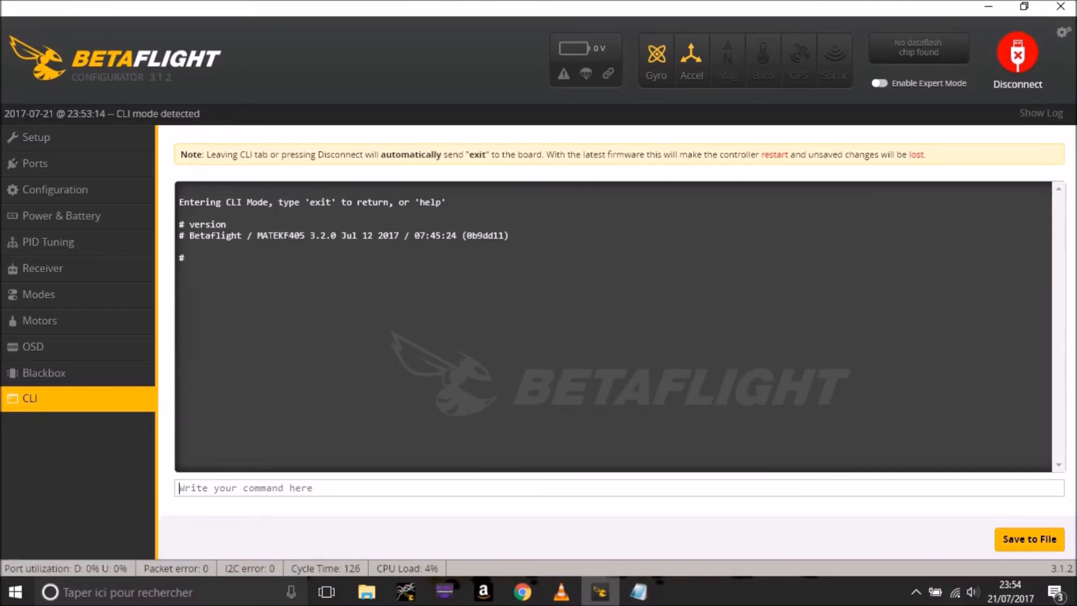
key(ctrl+v)
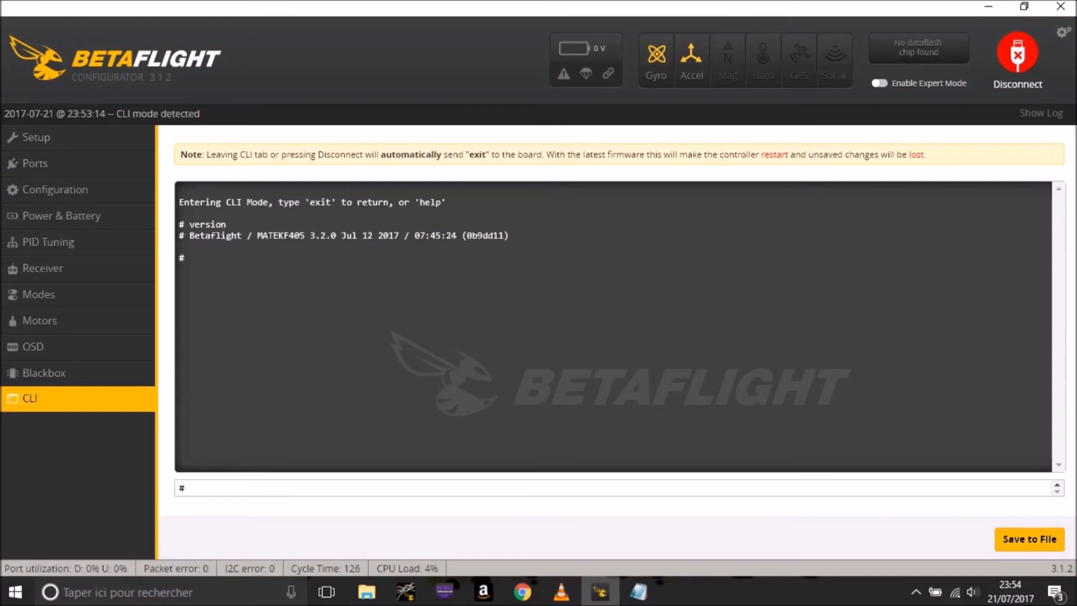
key(Return)
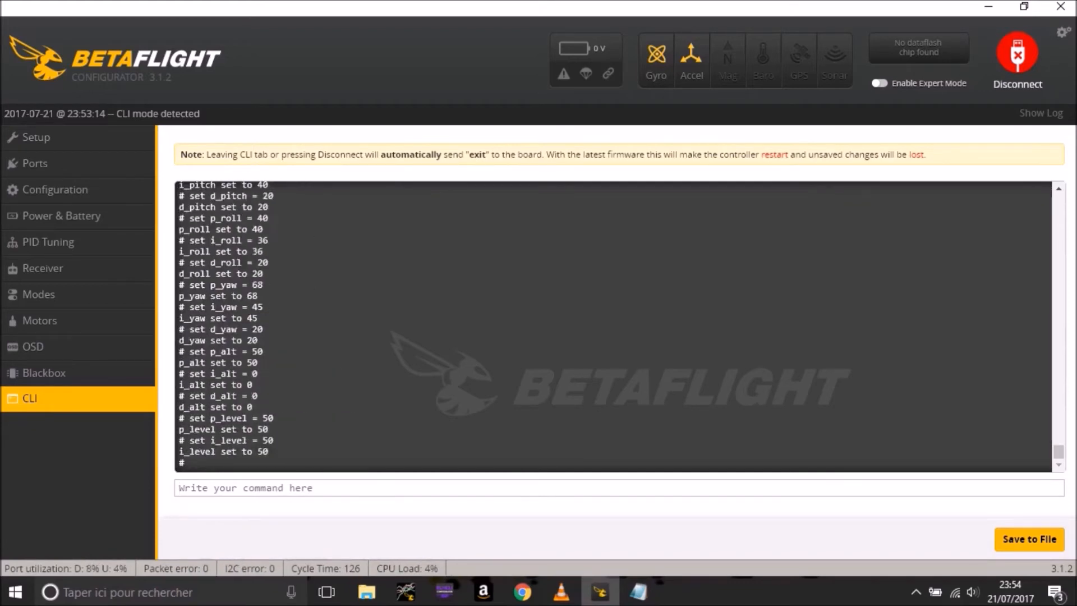
text(save)
key(Return)
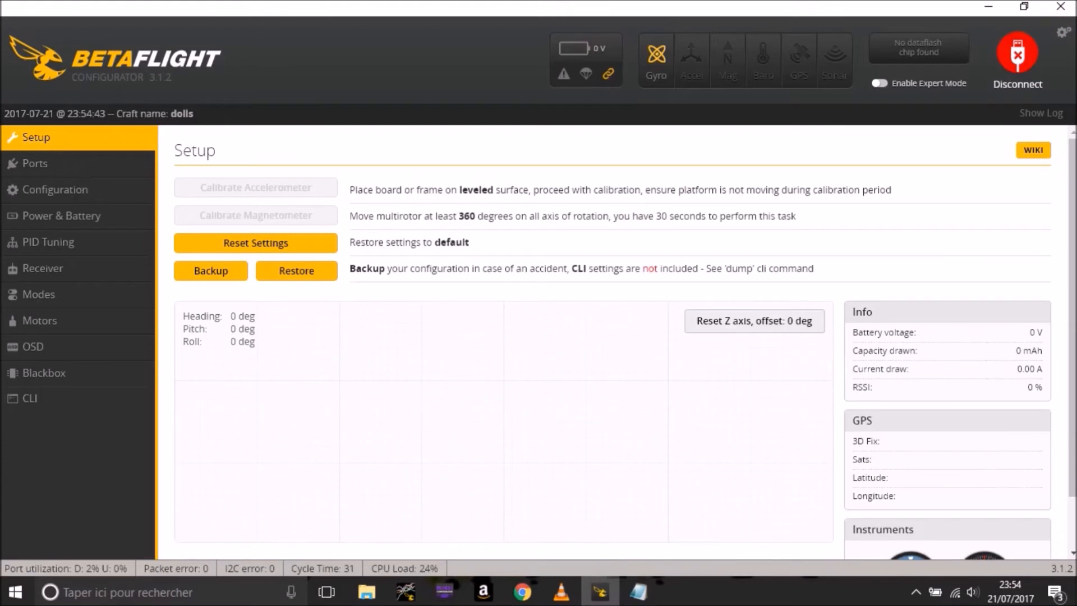
Review the restored serial port assignments and the Configuration page down to the system configuration and other features.
click(35, 164)
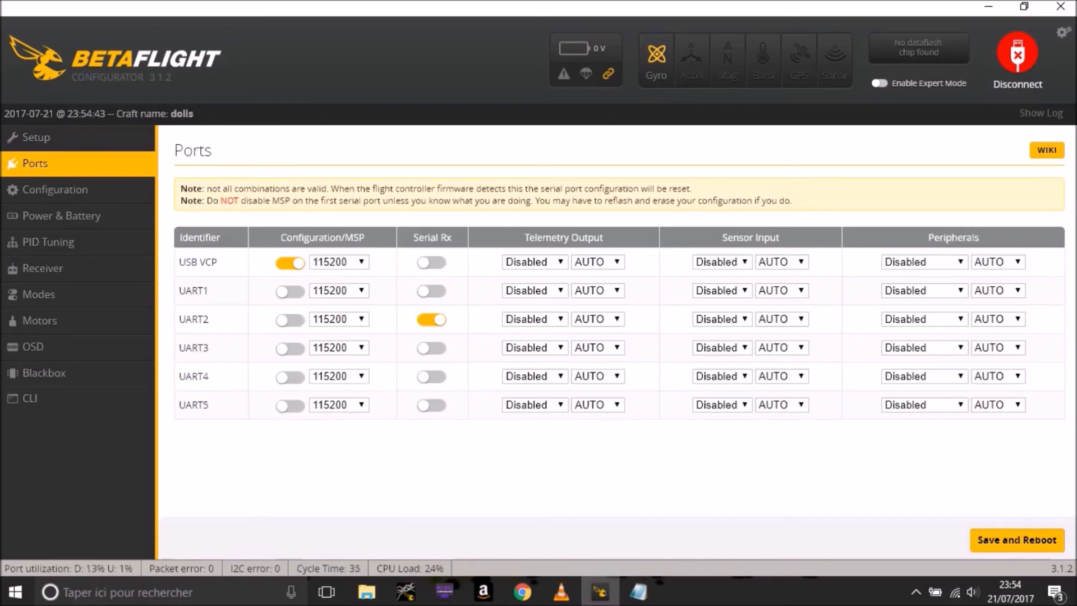
click(54, 189)
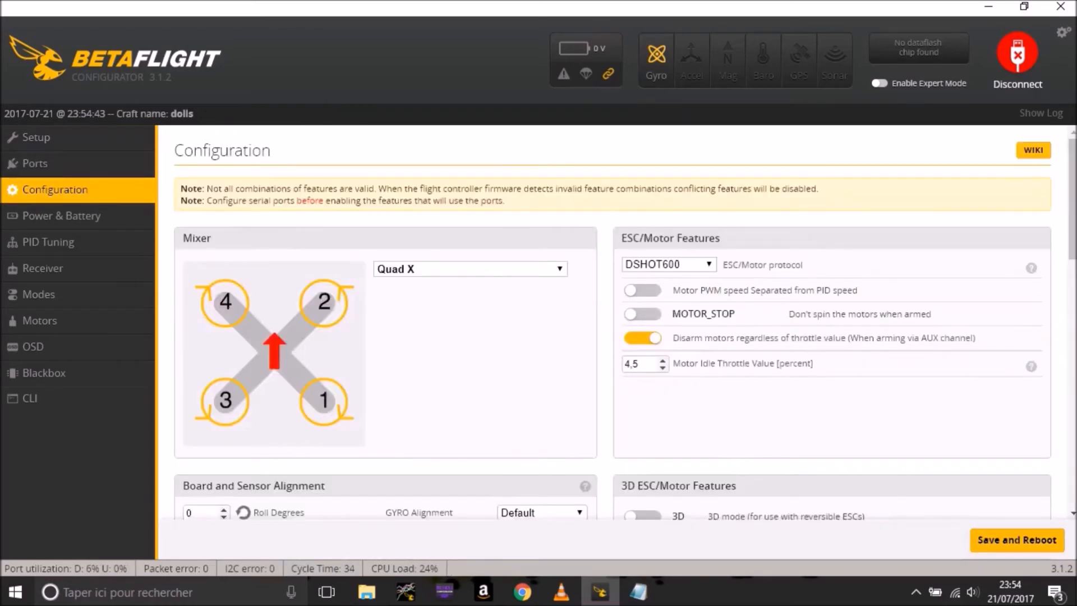
scroll(612, 336, down, 10)
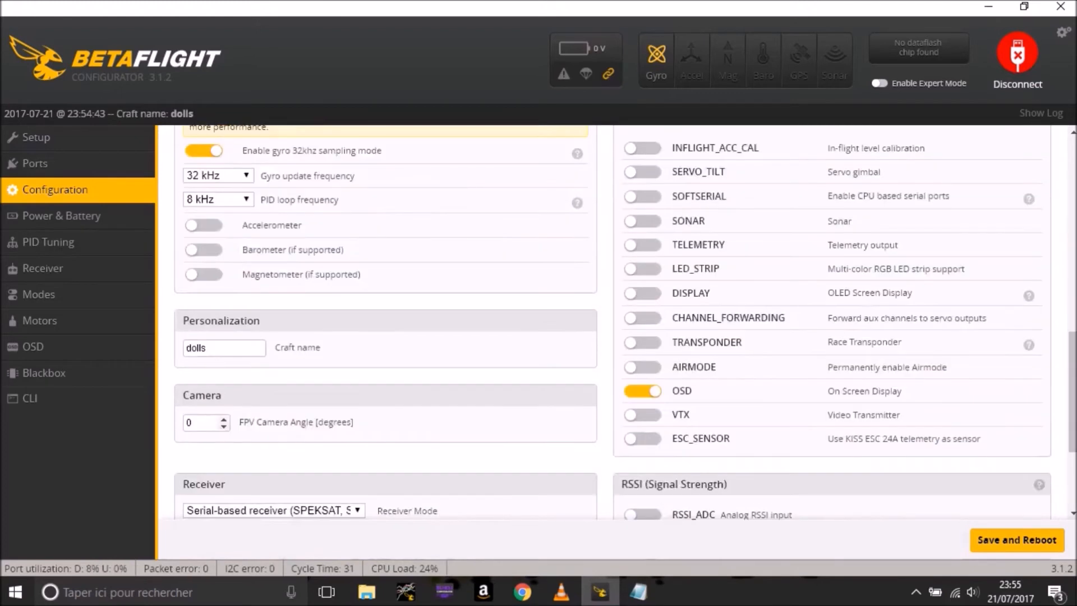
scroll(611, 322, up, 1)
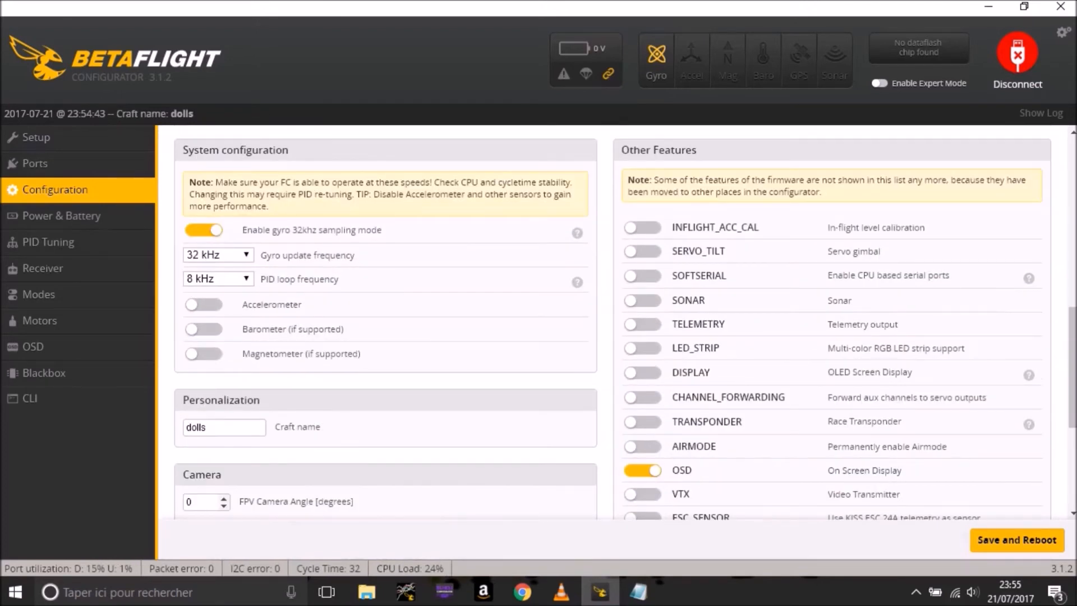
Turn off gyro 32kHz sampling mode, raise the PID loop frequency, and save the configuration with a reboot.
click(203, 230)
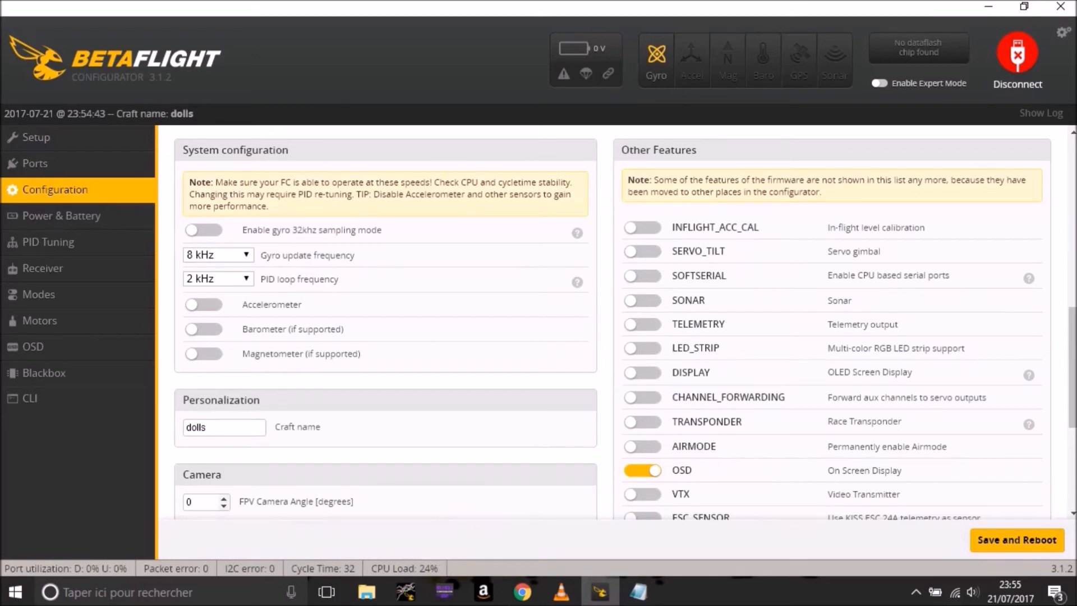
click(218, 279)
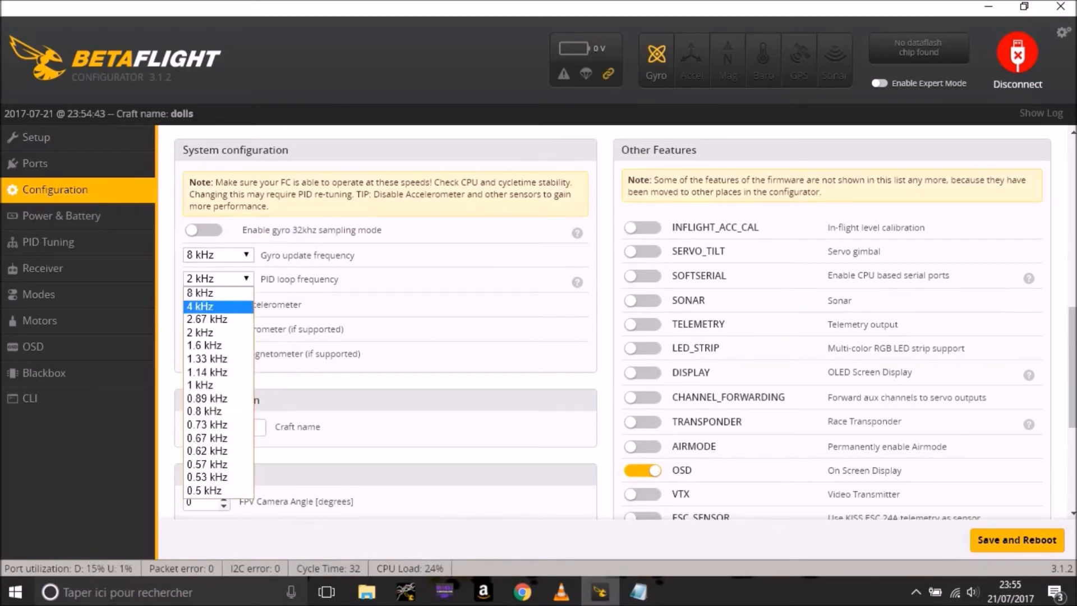
key(Up)
key(Return)
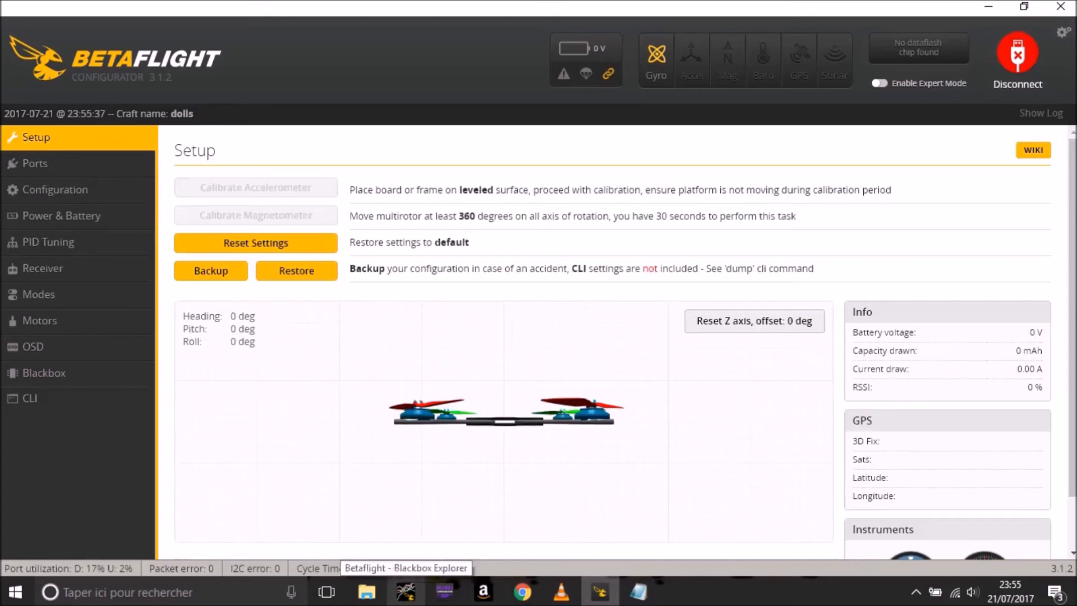
Review the Power & Battery settings and the PID Tuning page, including its filter settings.
click(62, 215)
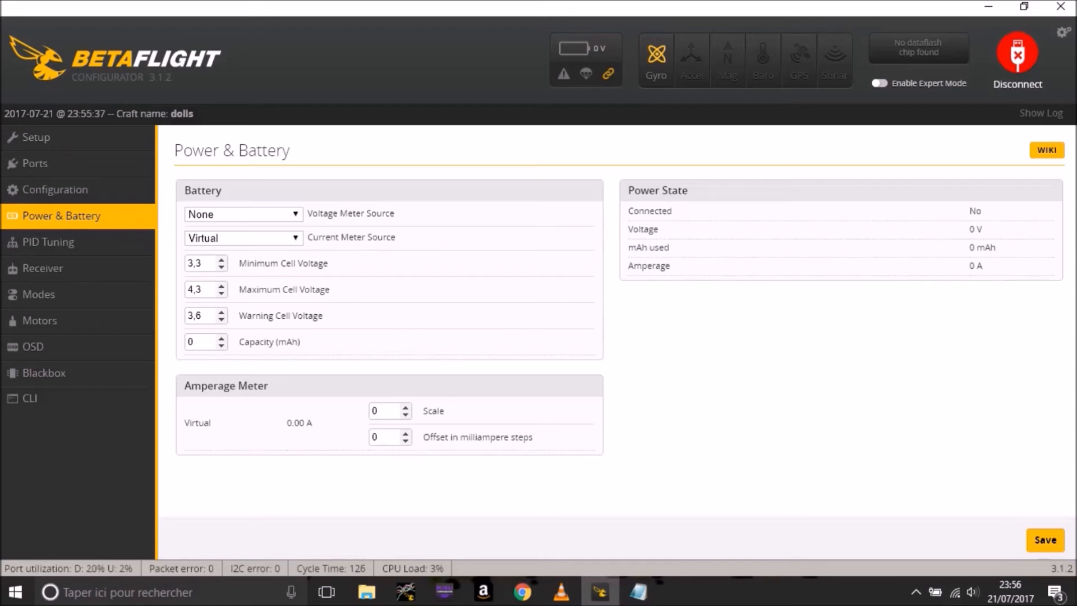
click(48, 242)
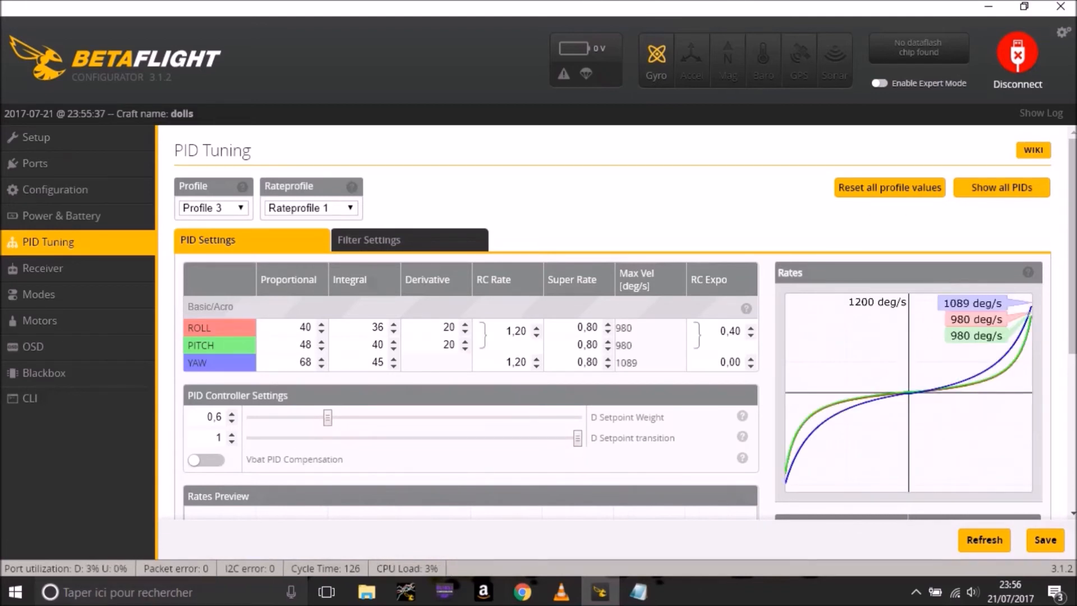
click(369, 240)
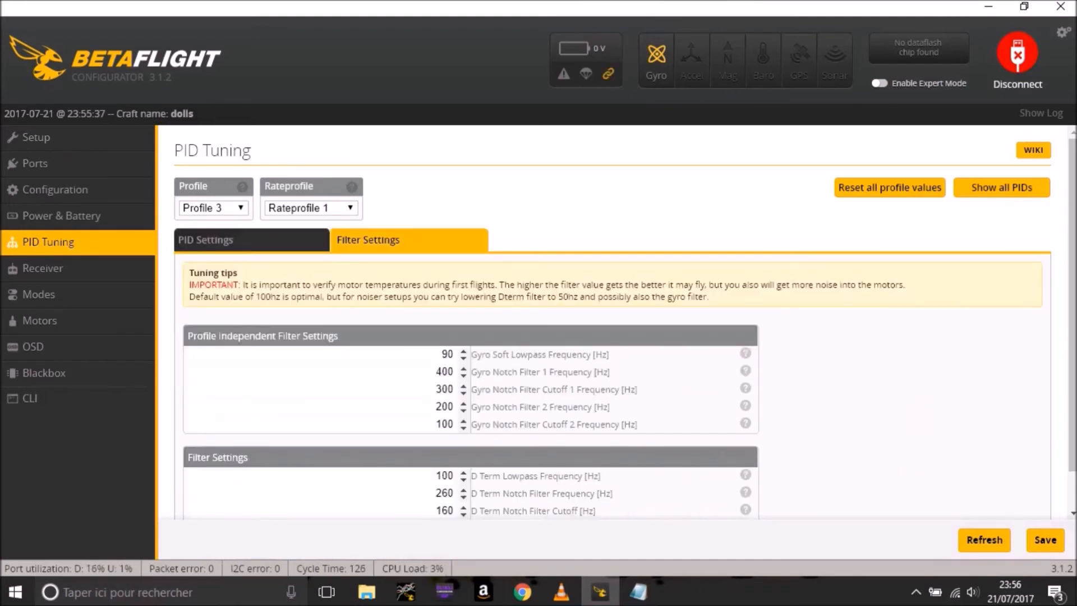
Set the receiver's Stick Min to 1050 and save the receiver settings.
click(43, 269)
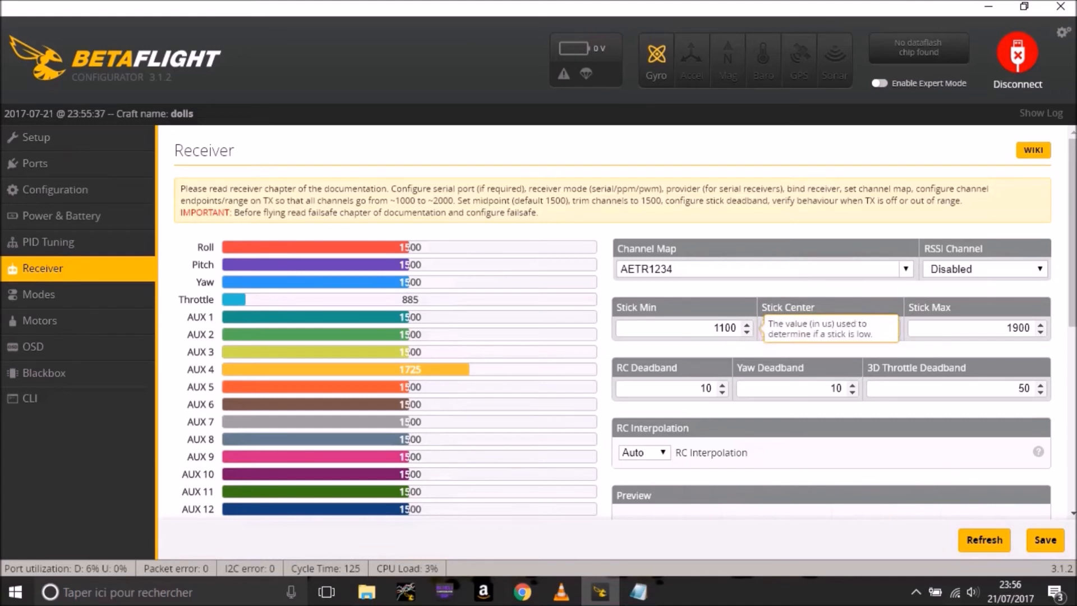
key(BackSpace)
key(BackSpace)
key(BackSpace)
text(05)
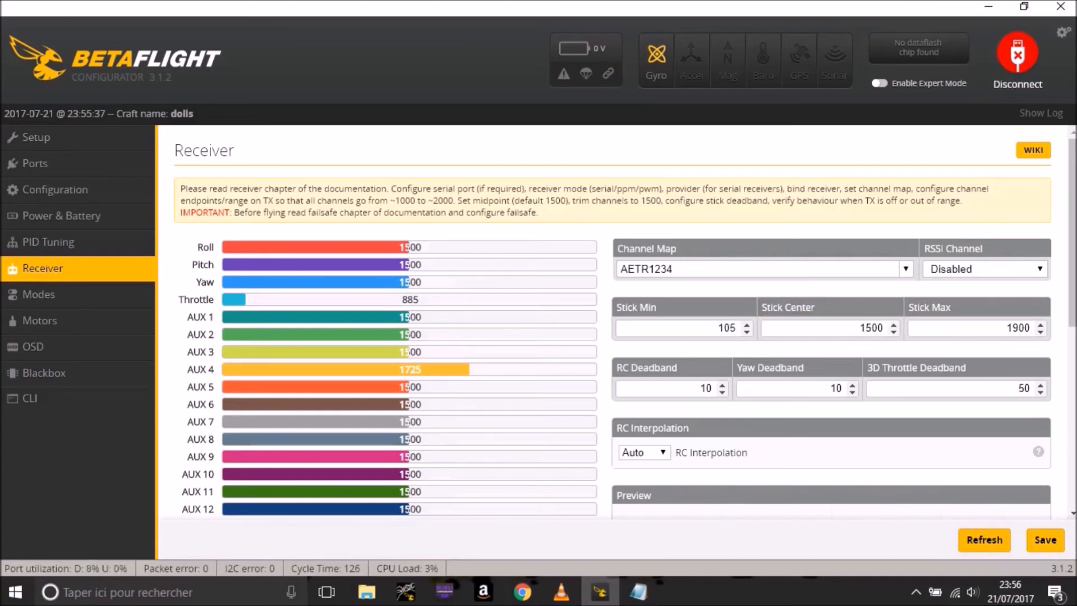
text(0)
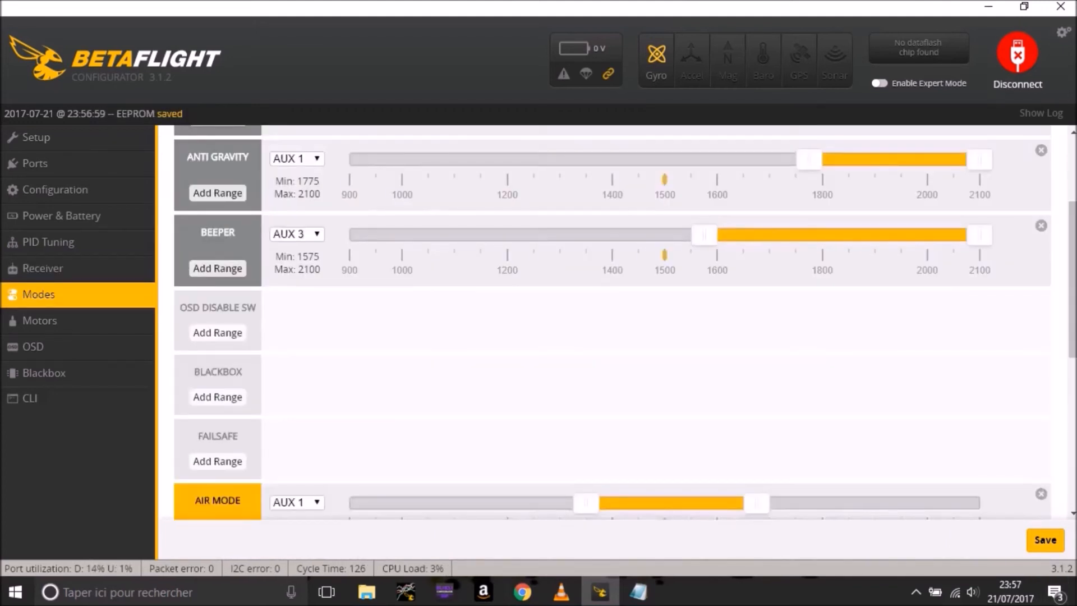
Review the mode switch ranges through to the end of the Modes list, and check the Motors page.
scroll(612, 323, down, 1)
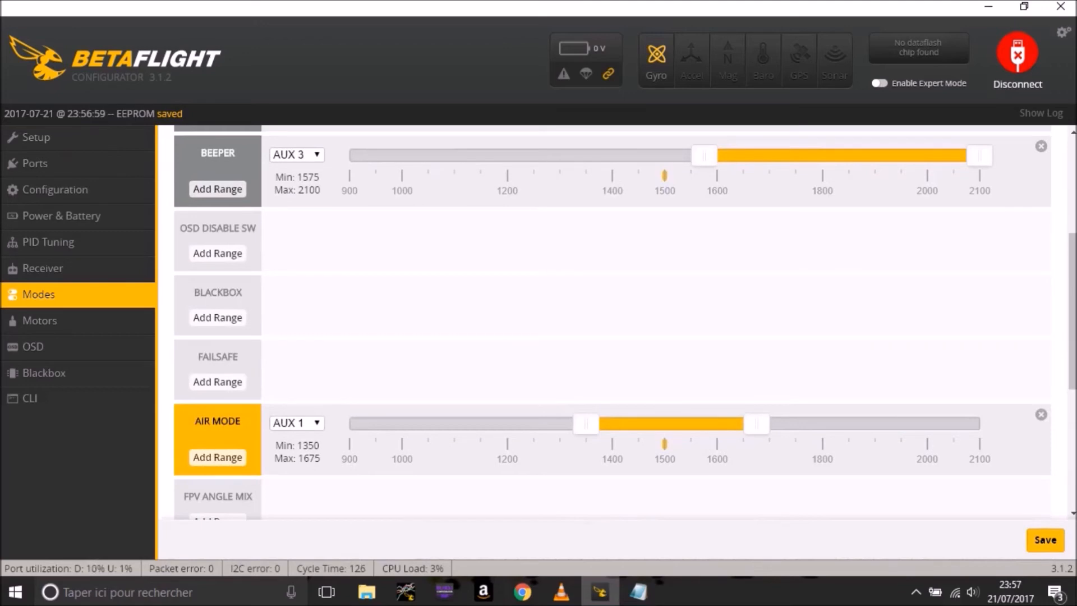
scroll(611, 323, down, 2)
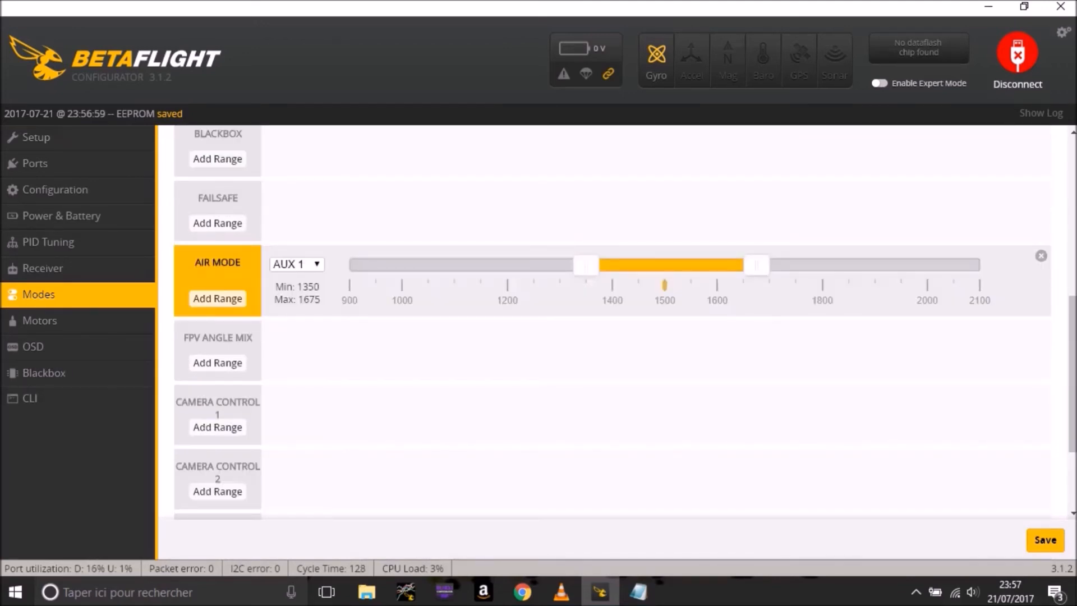
scroll(611, 323, down, 2)
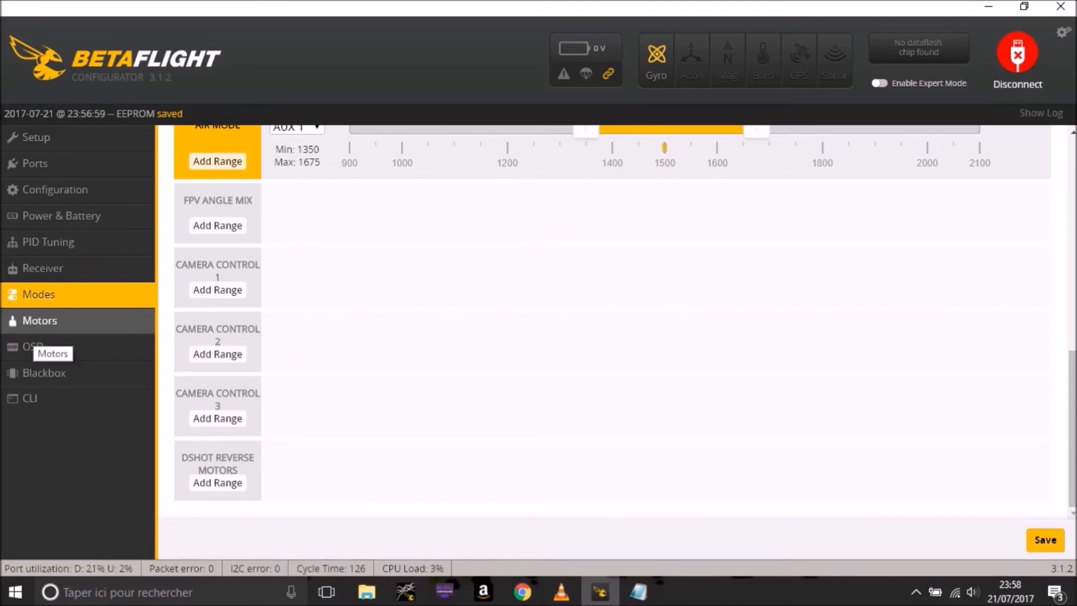
click(35, 325)
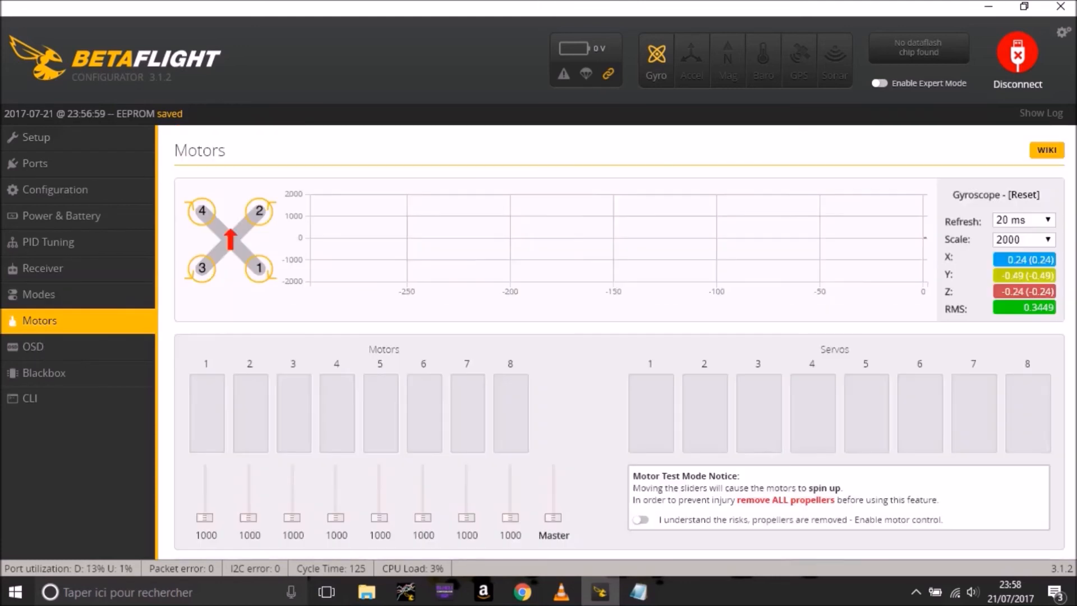
Examine the OSD elements, timers, alarms and post-flight statistics, and check the Blackbox configuration.
click(34, 347)
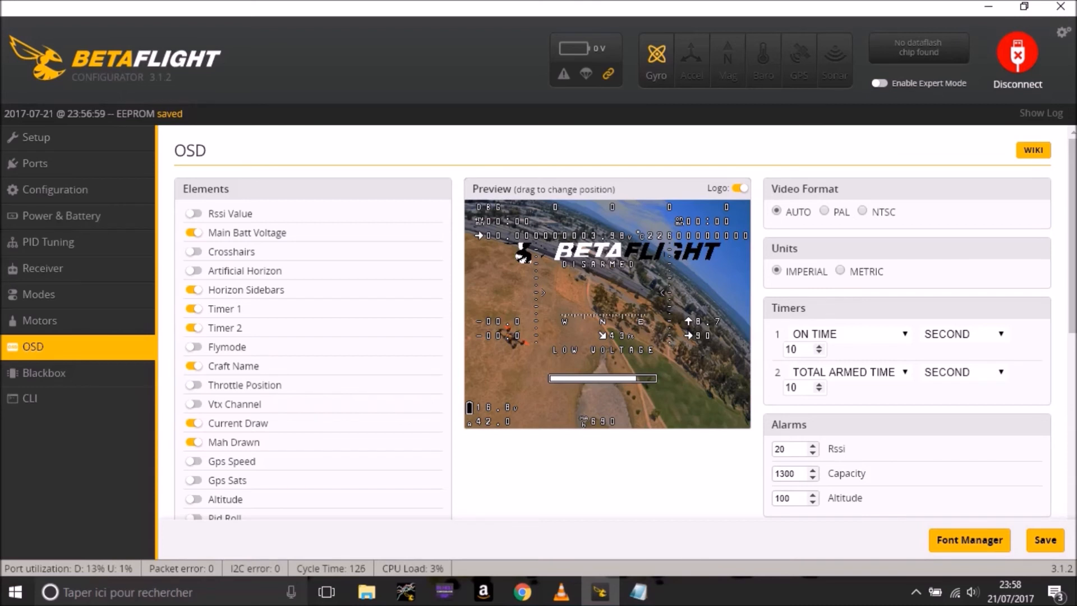
scroll(612, 322, down, 4)
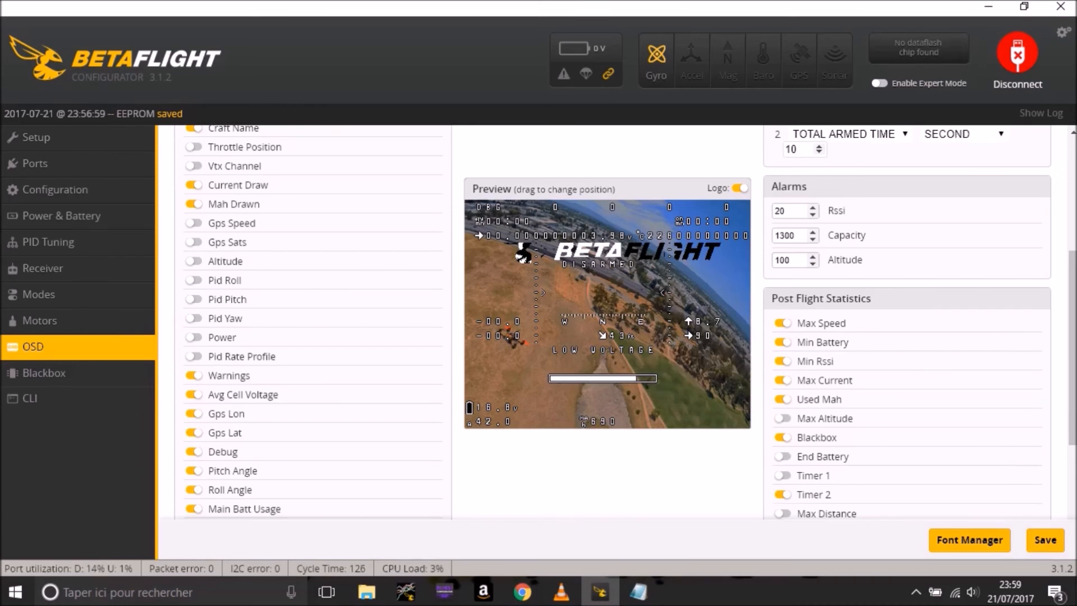
scroll(617, 319, down, 1)
scroll(617, 319, down, 1)
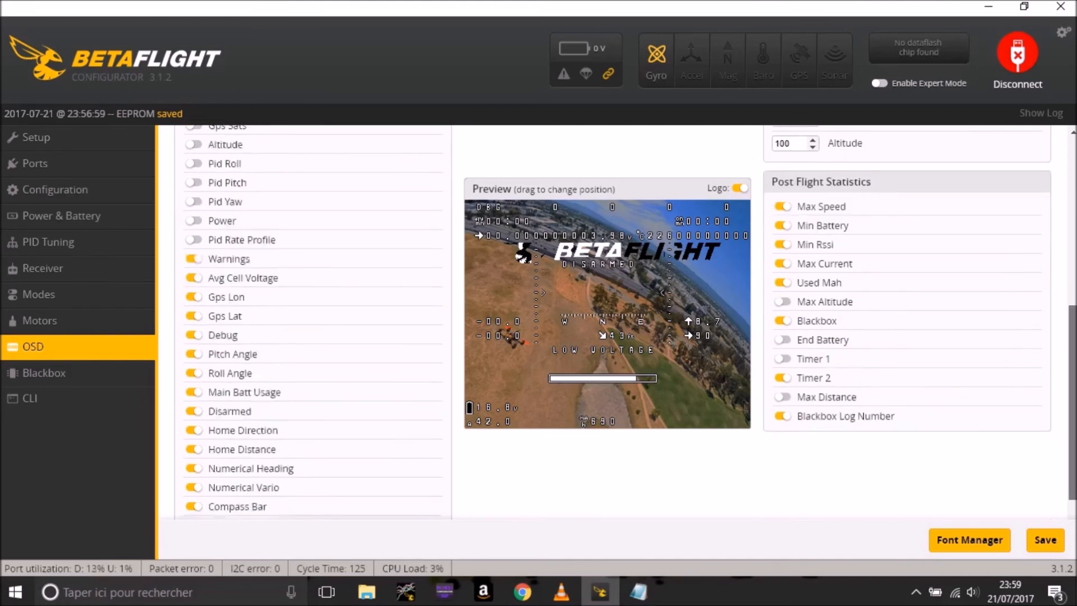
scroll(617, 319, up, 4)
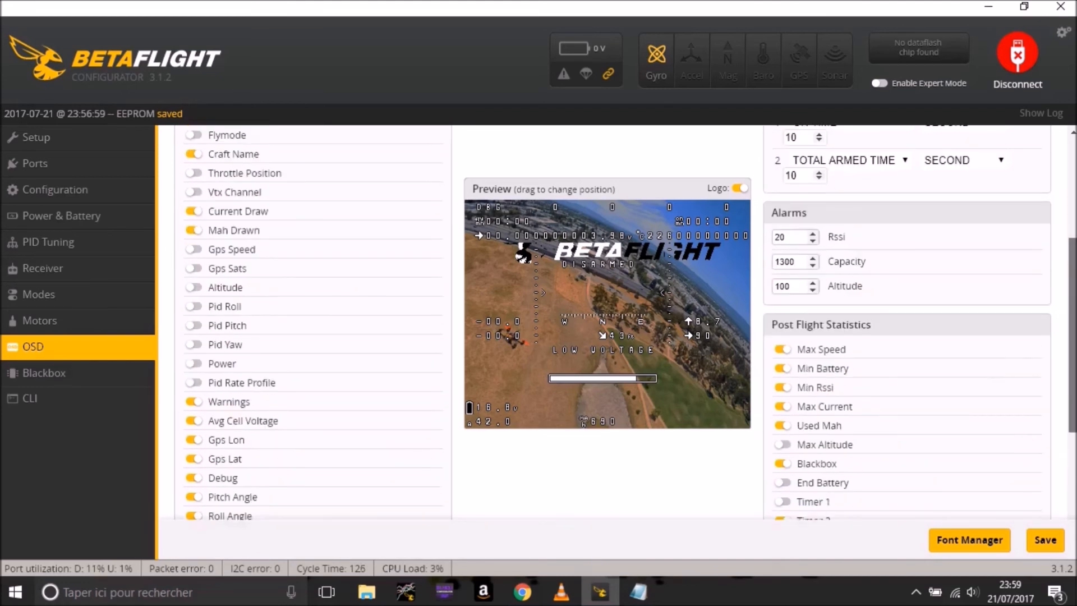
scroll(603, 378, up, 1)
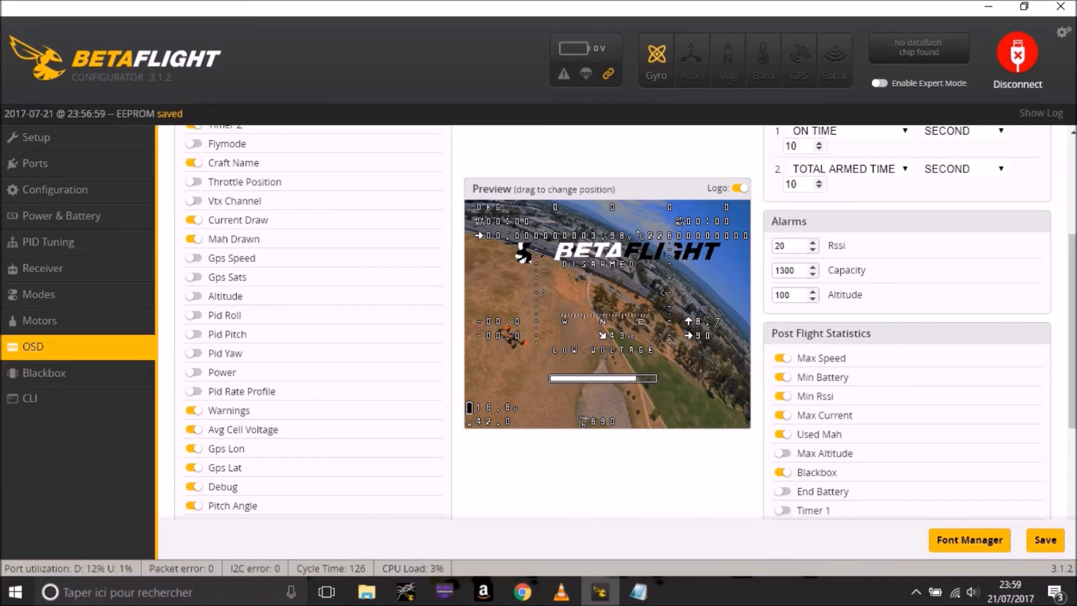
click(44, 373)
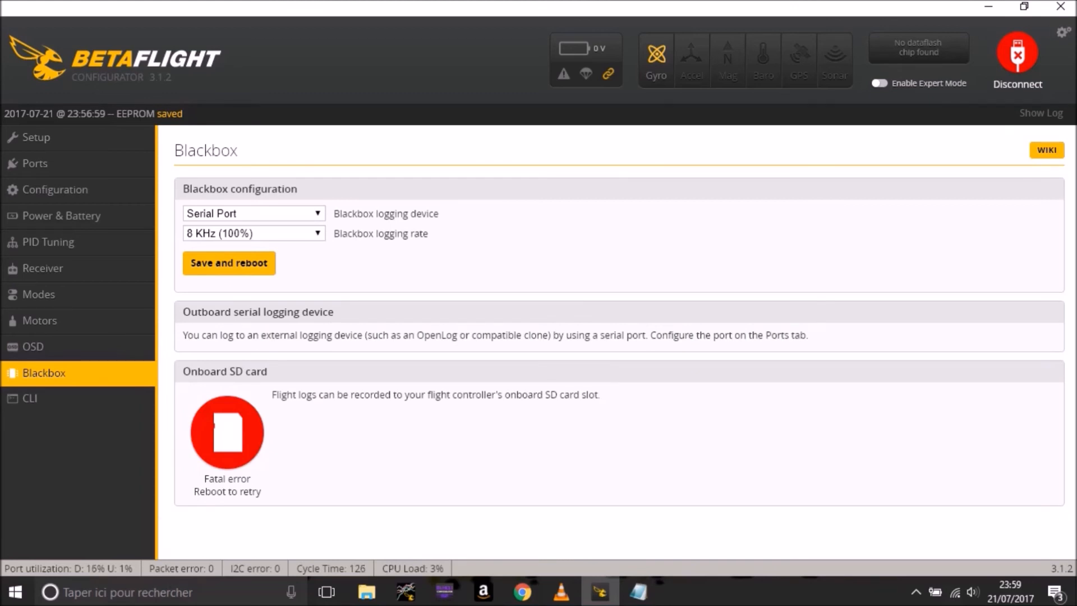
Enable the dynamic filter in the CLI with "feature dynamic_filter" and store it with the save command.
click(30, 398)
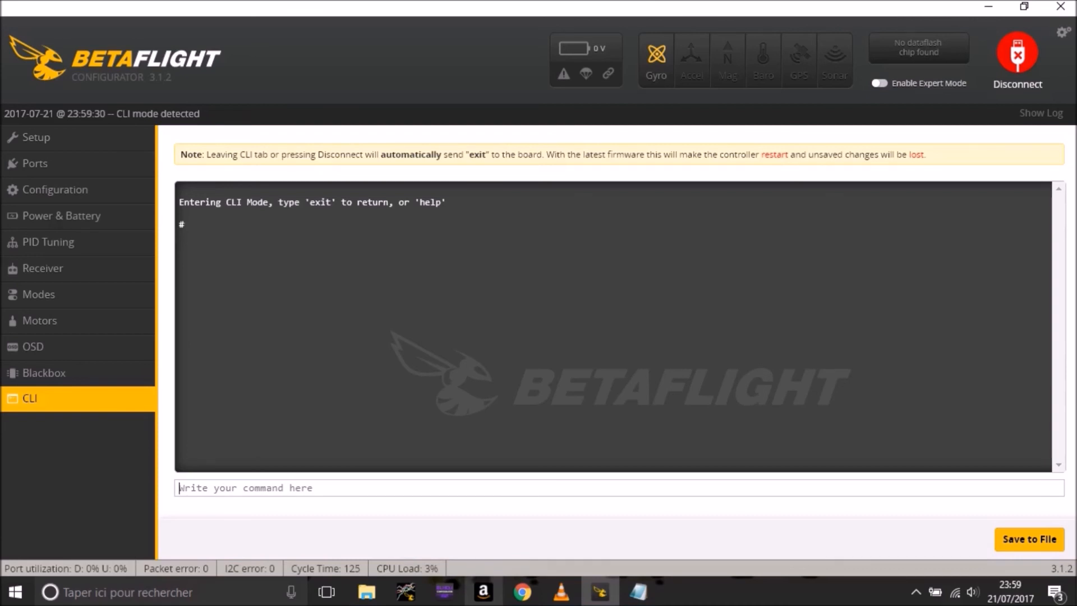
text(fe)
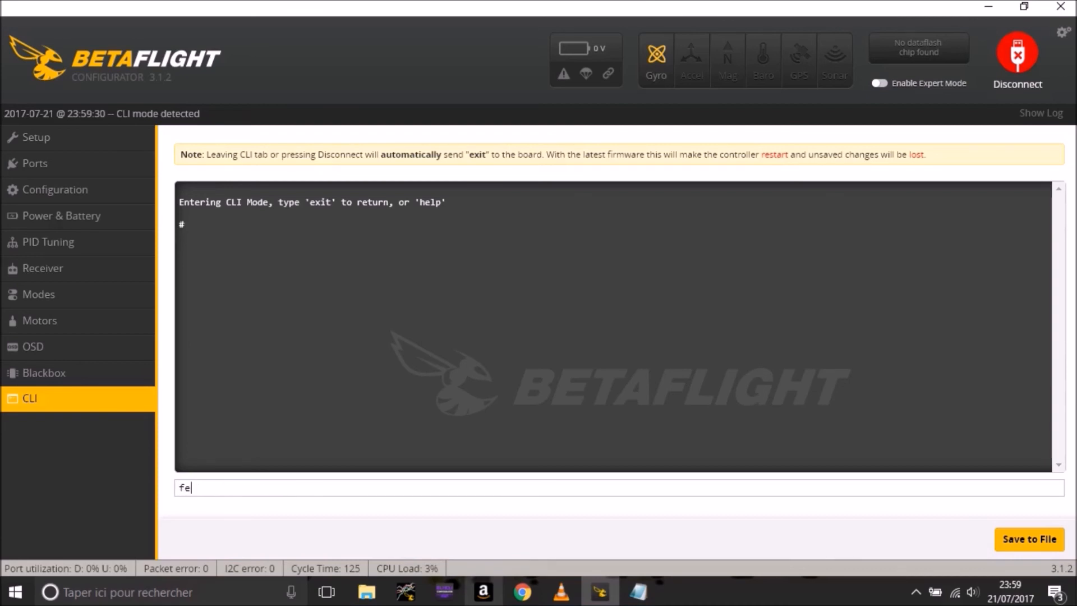
text(ature)
mouse_move(444, 592)
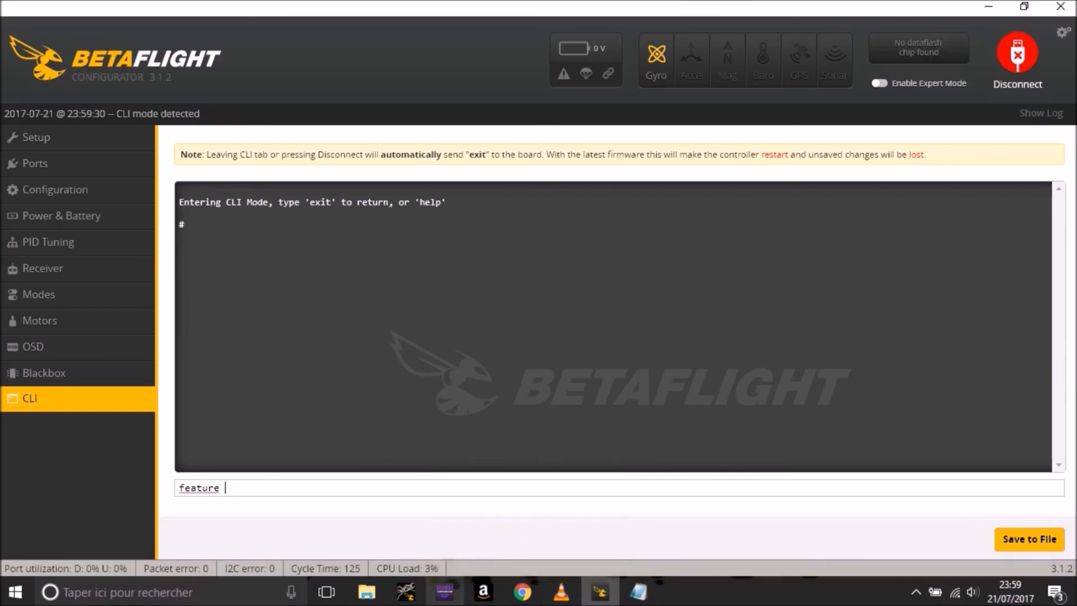
text(dynamic_filter)
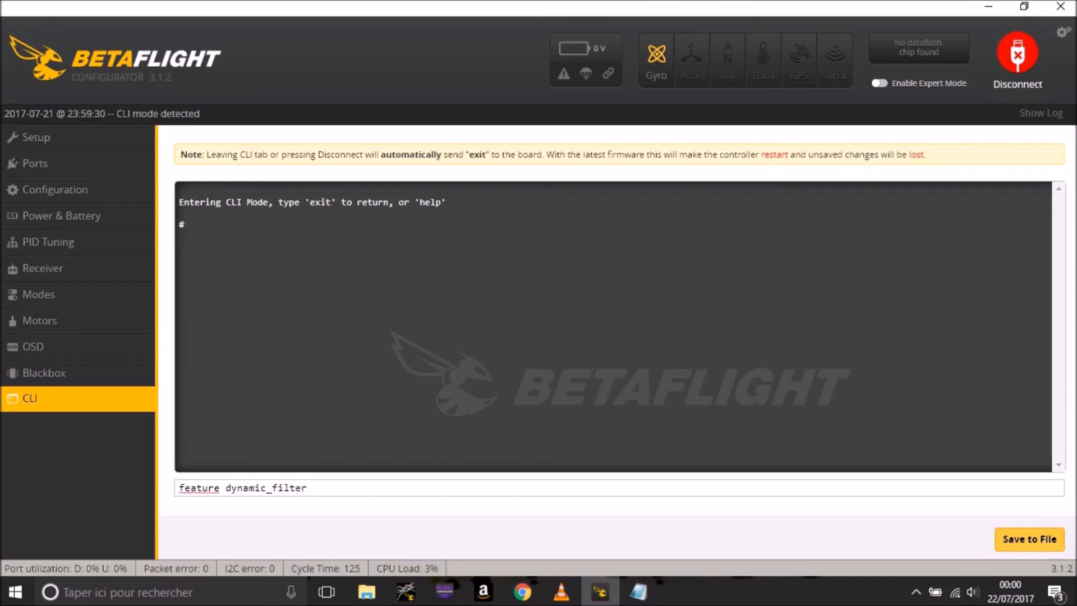
key(Return)
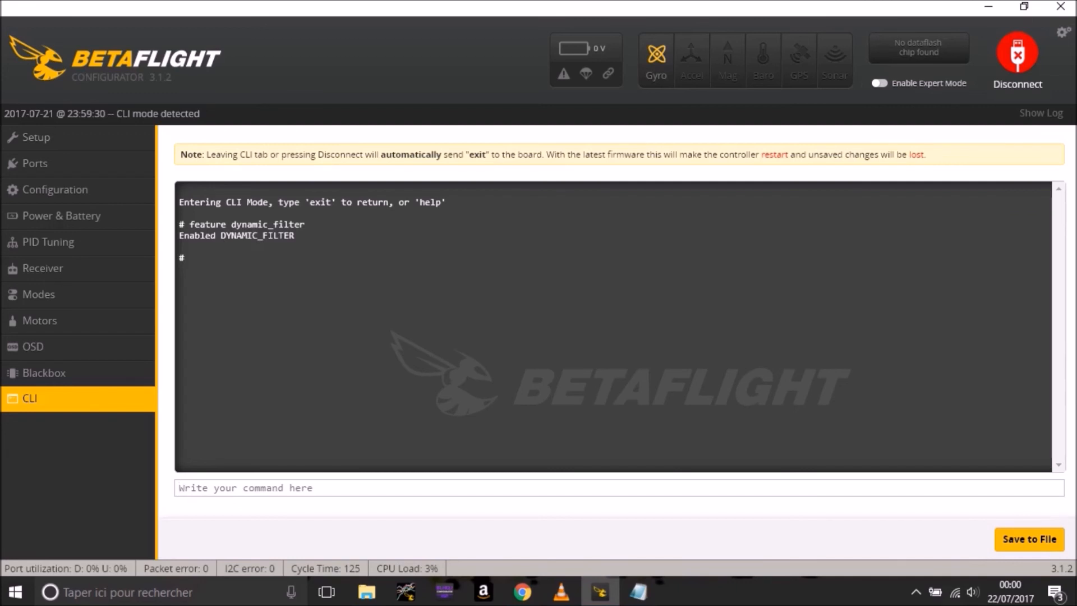
text(save)
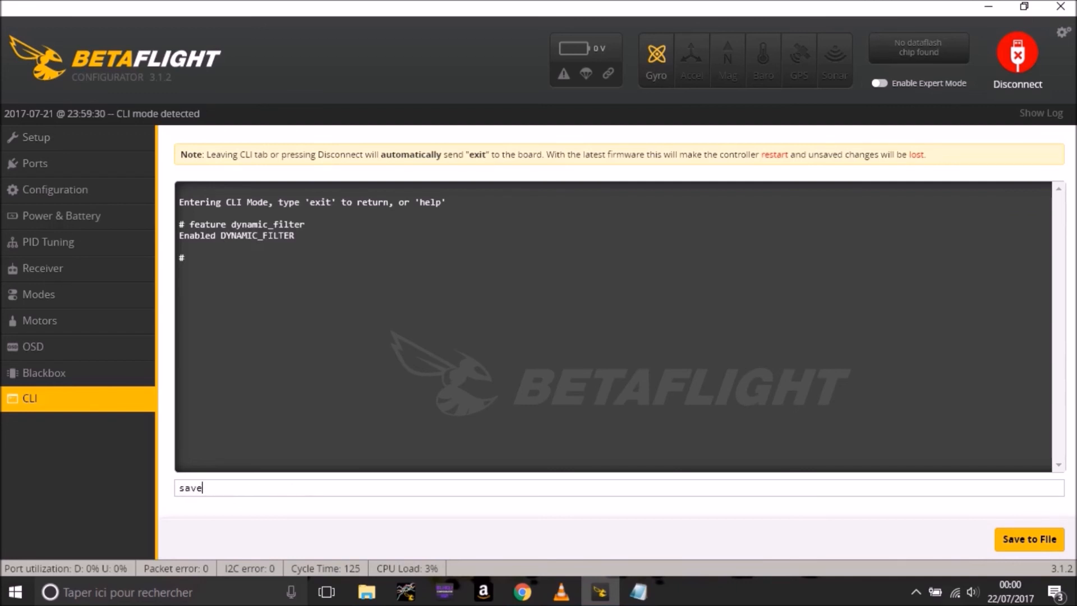
key(Return)
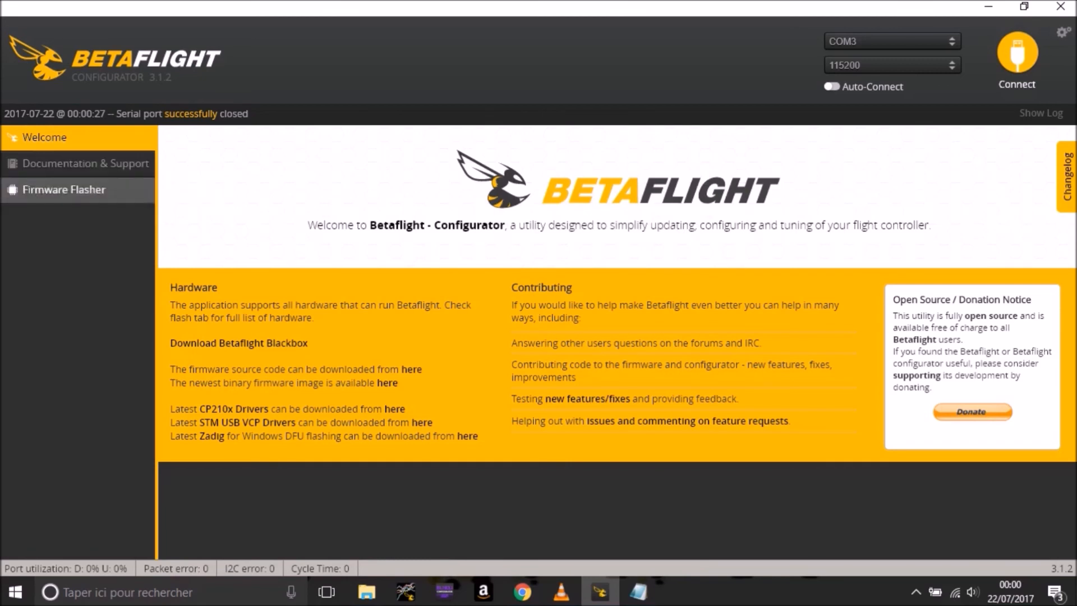
Reconnect the flight controller, review its Configuration page and PID Tuning filter settings, and minimize the configurator.
click(1017, 52)
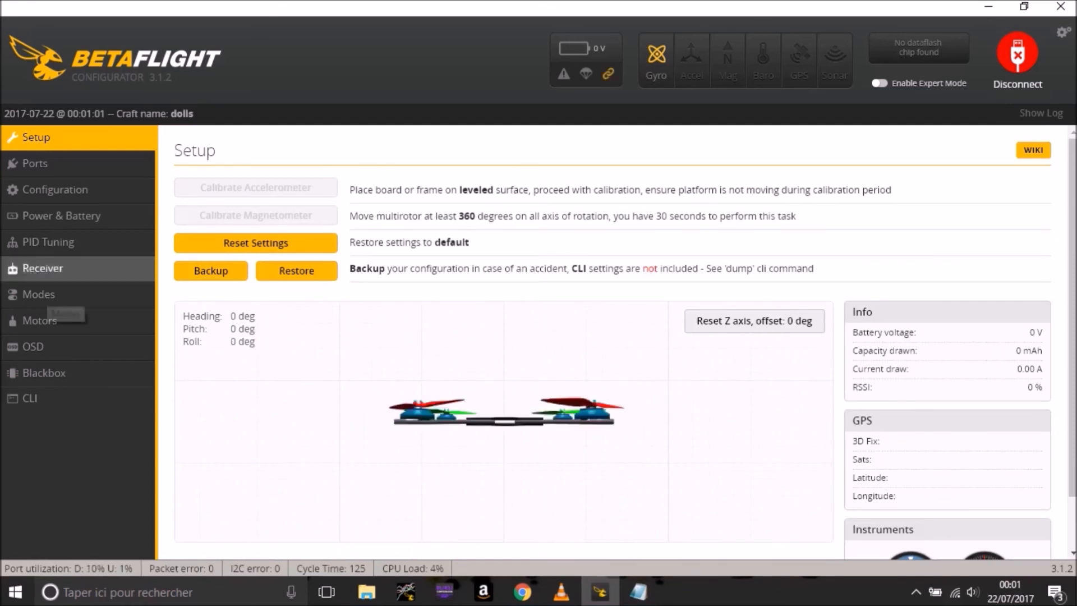
click(55, 189)
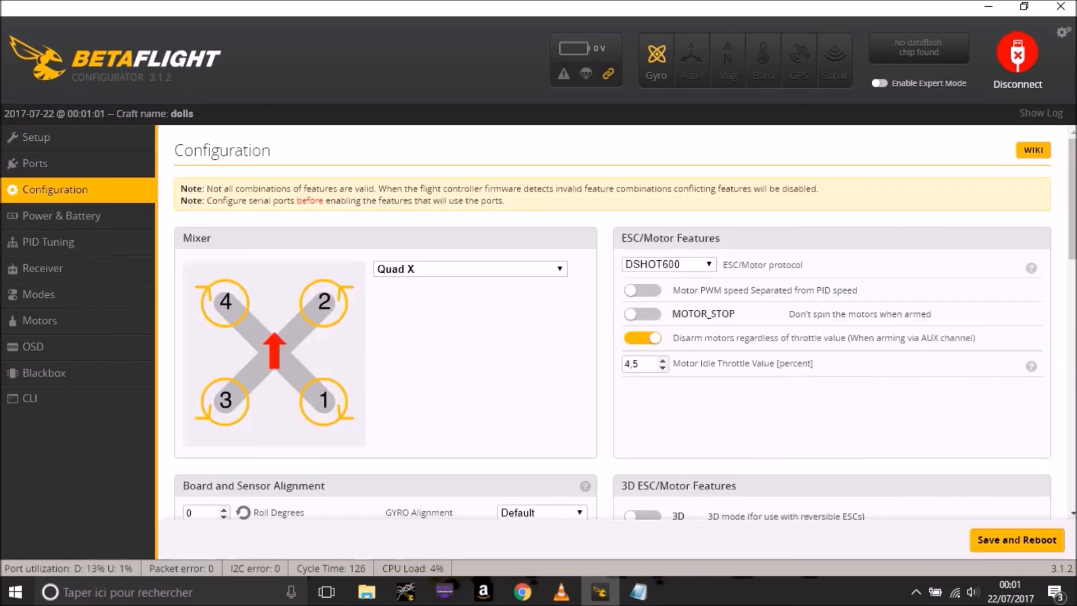
click(48, 242)
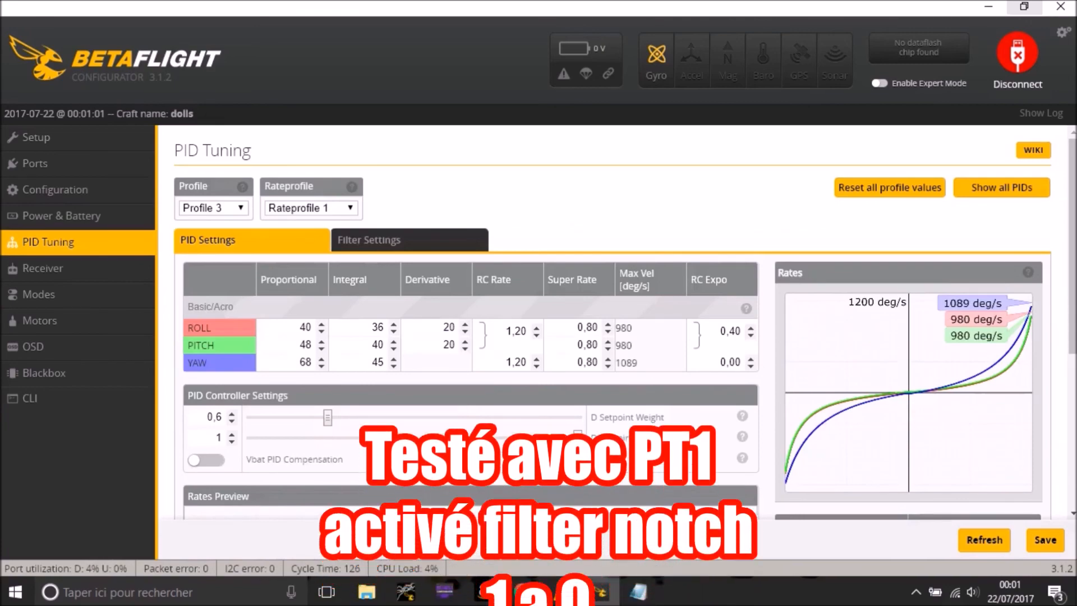
click(370, 240)
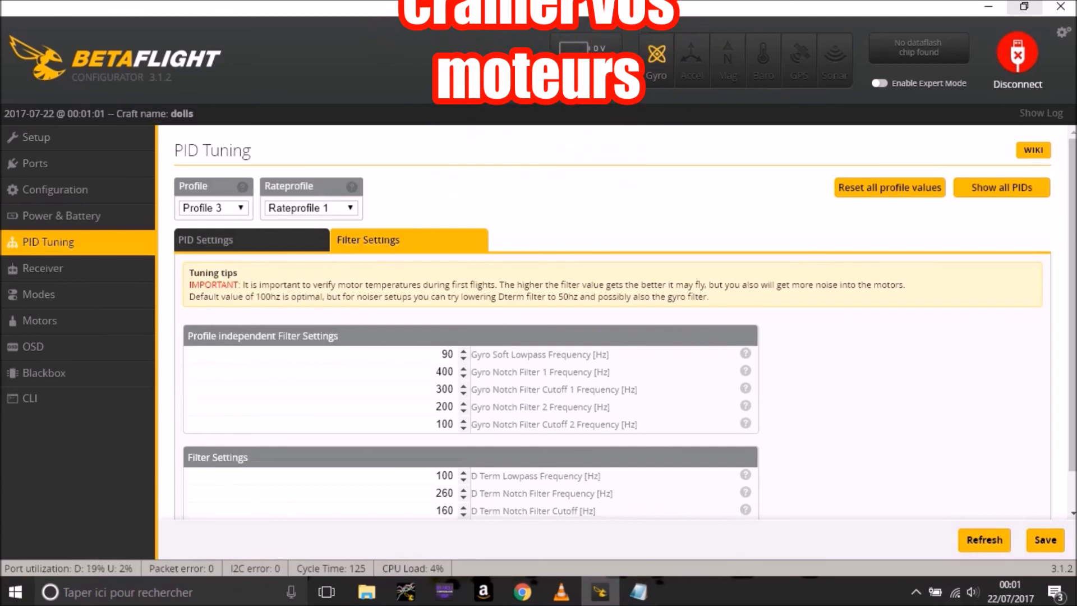
drag(1072, 303, 1072, 339)
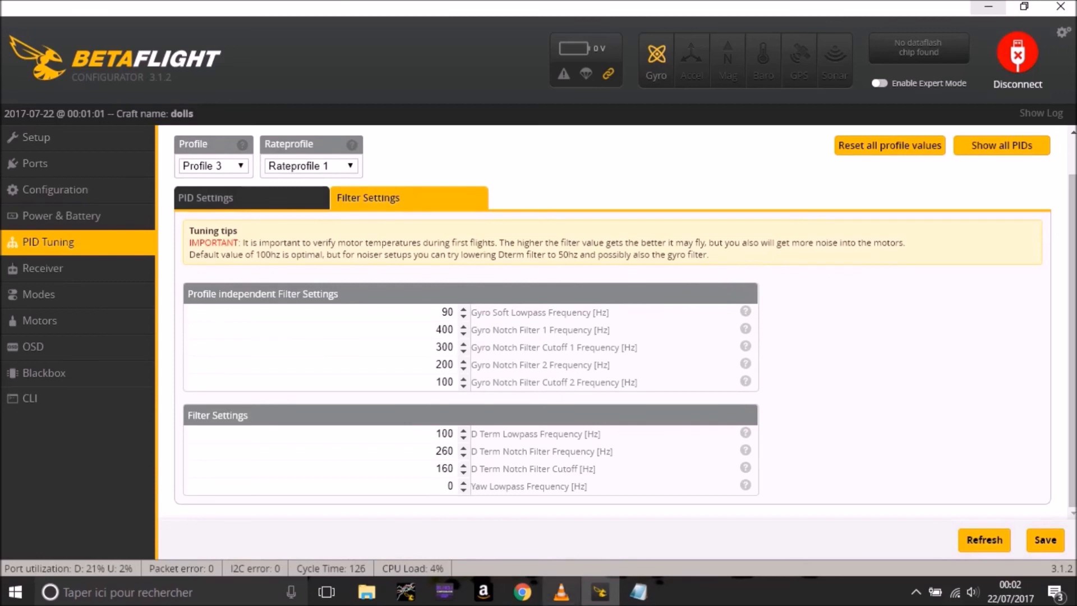
click(988, 7)
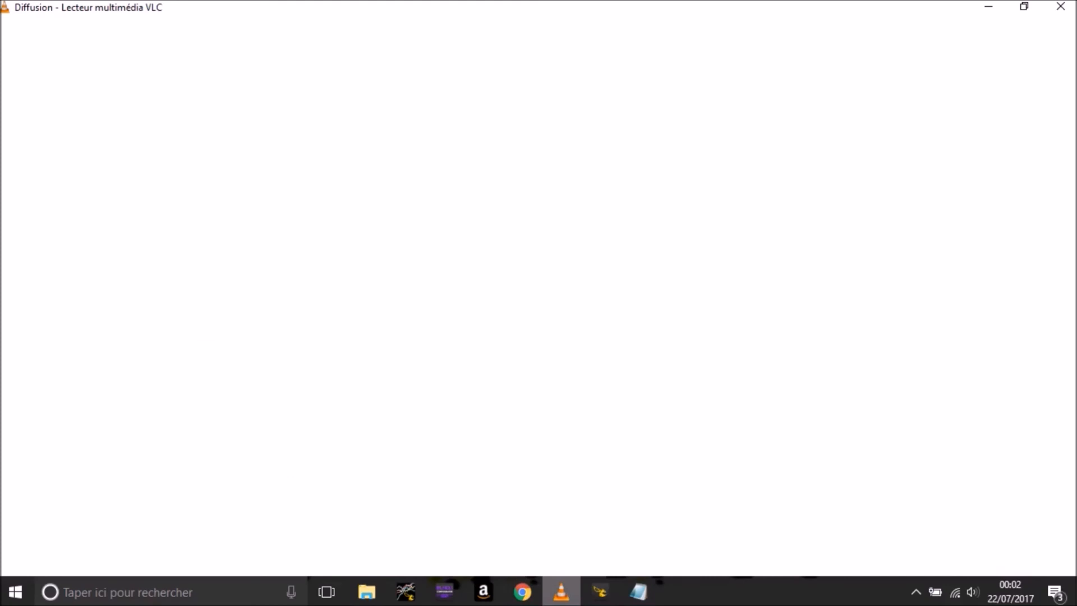